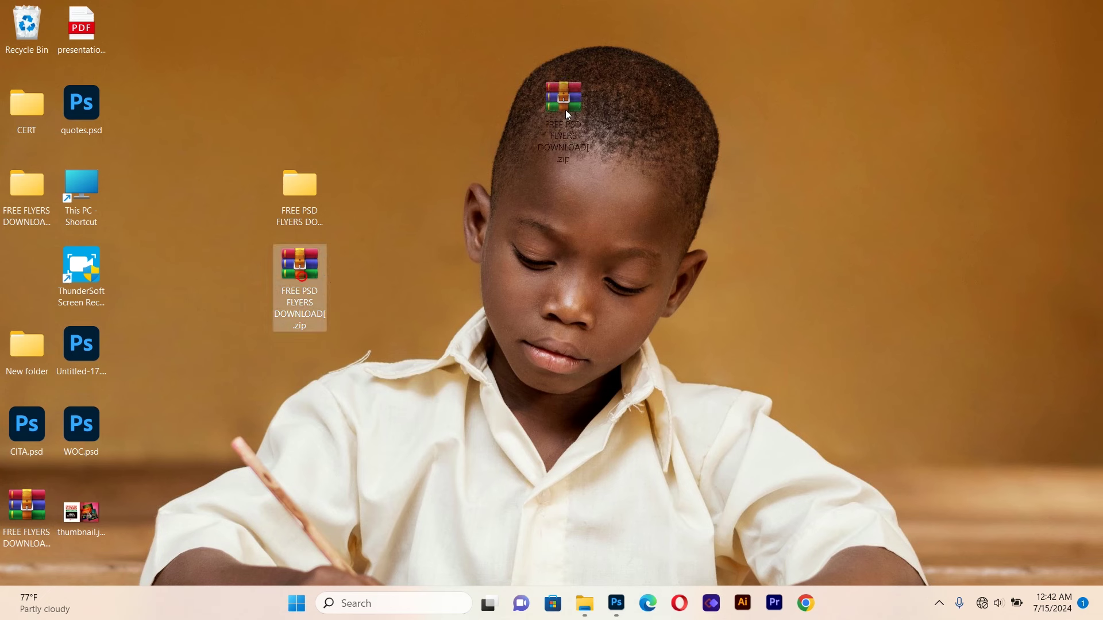
Move the FREE PSD FLYERS DOWNLOAD zip to a clearer desktop spot and bring up its context menu
left_click_drag(304, 282, 576, 201)
right_click(576, 175)
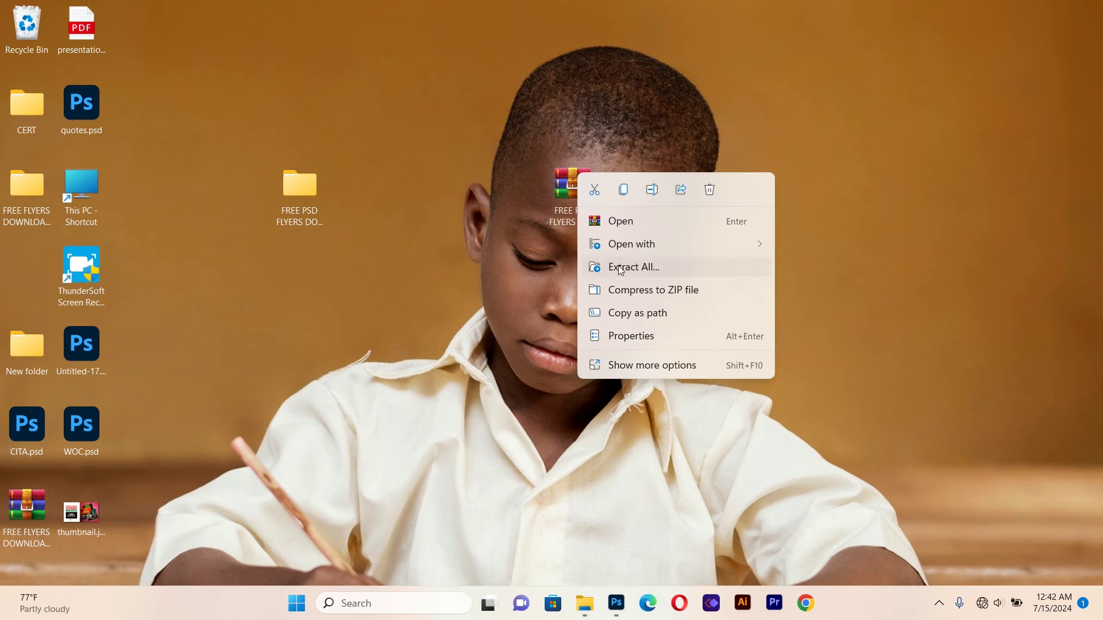
Extract all files from the flyers zip to the suggested folder, supplying the archive password
left_click(621, 268)
left_click(667, 444)
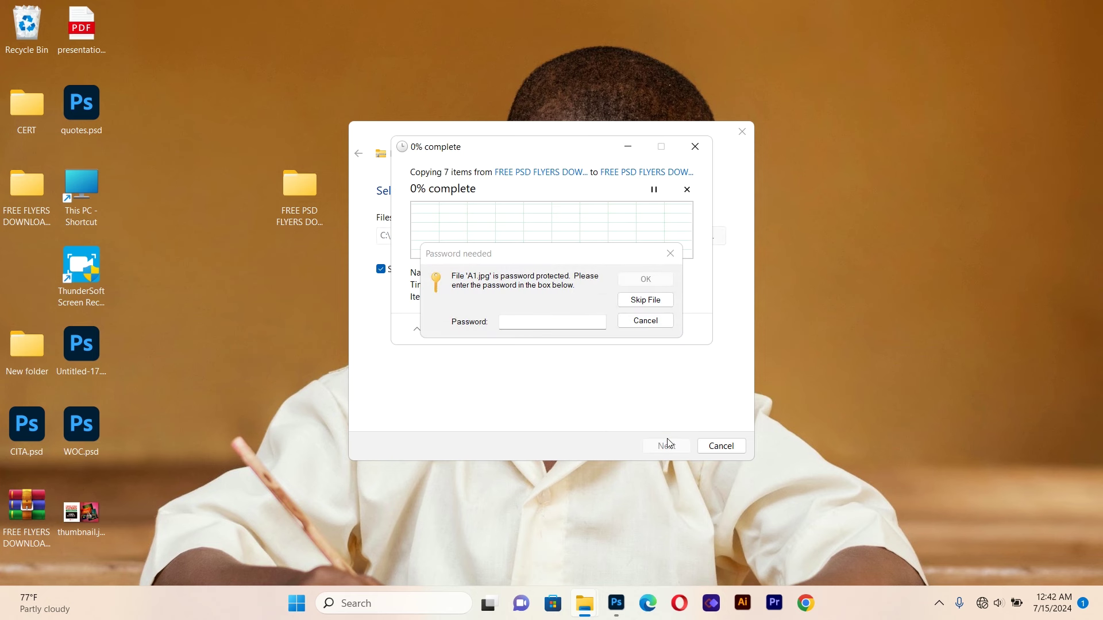
left_click(575, 322)
type("1")
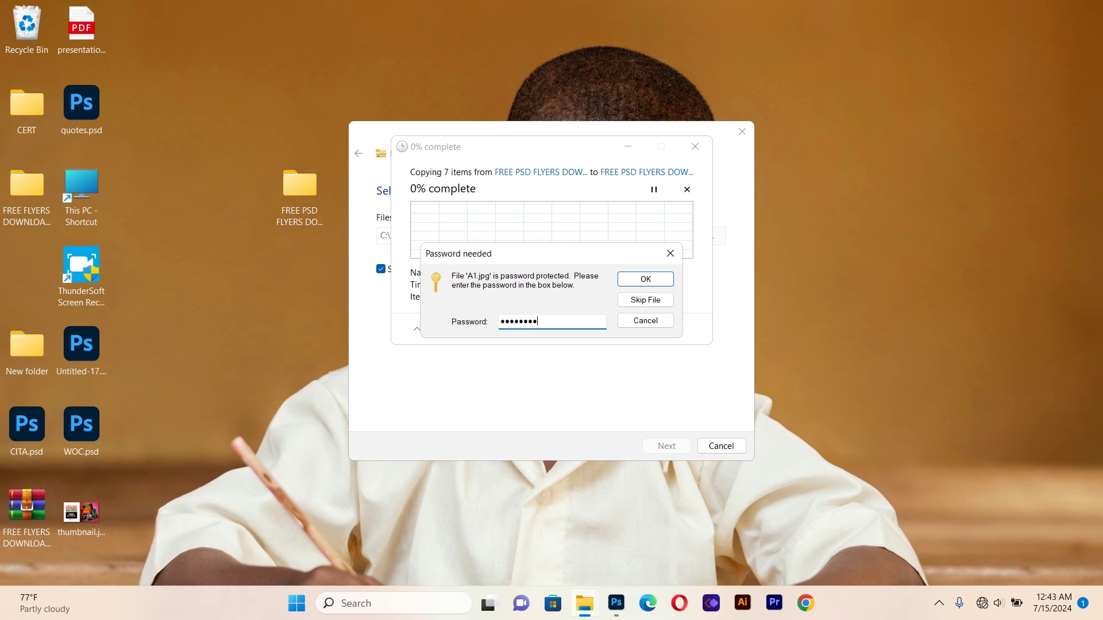
left_click(648, 279)
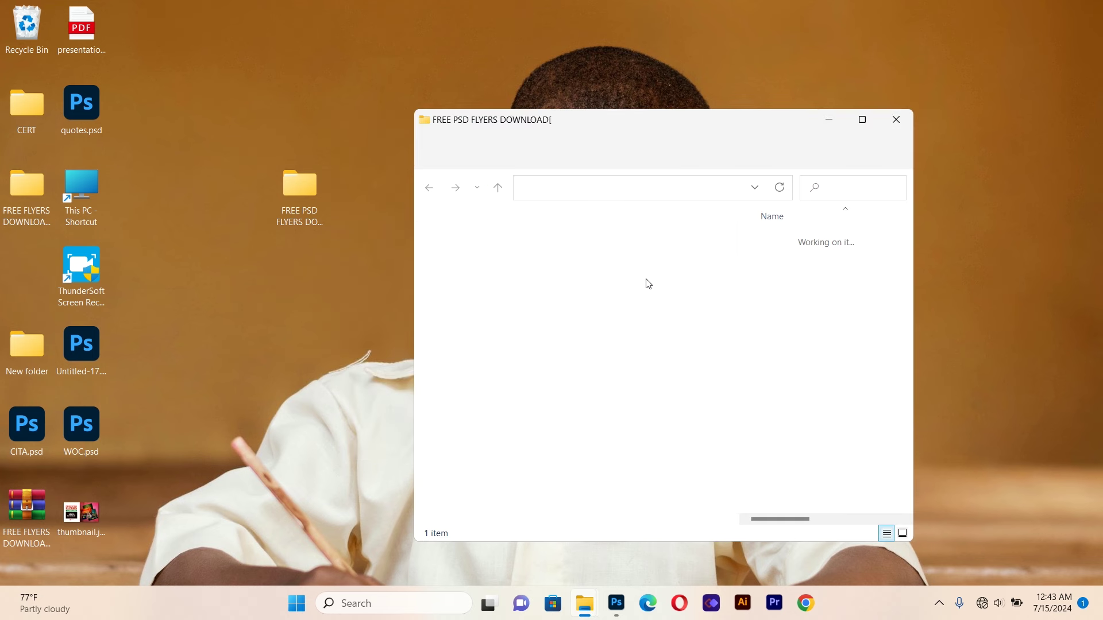
Show the inner flyers folder maximized with Large icons, then open A1.psd
left_click(871, 121)
double_click(417, 126)
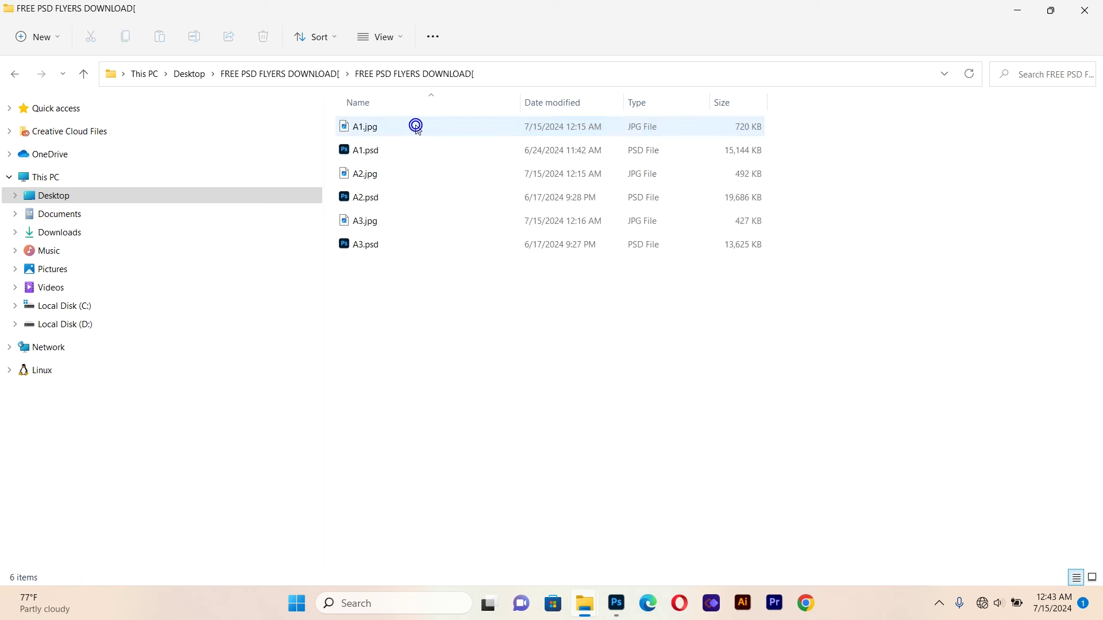
left_click(379, 37)
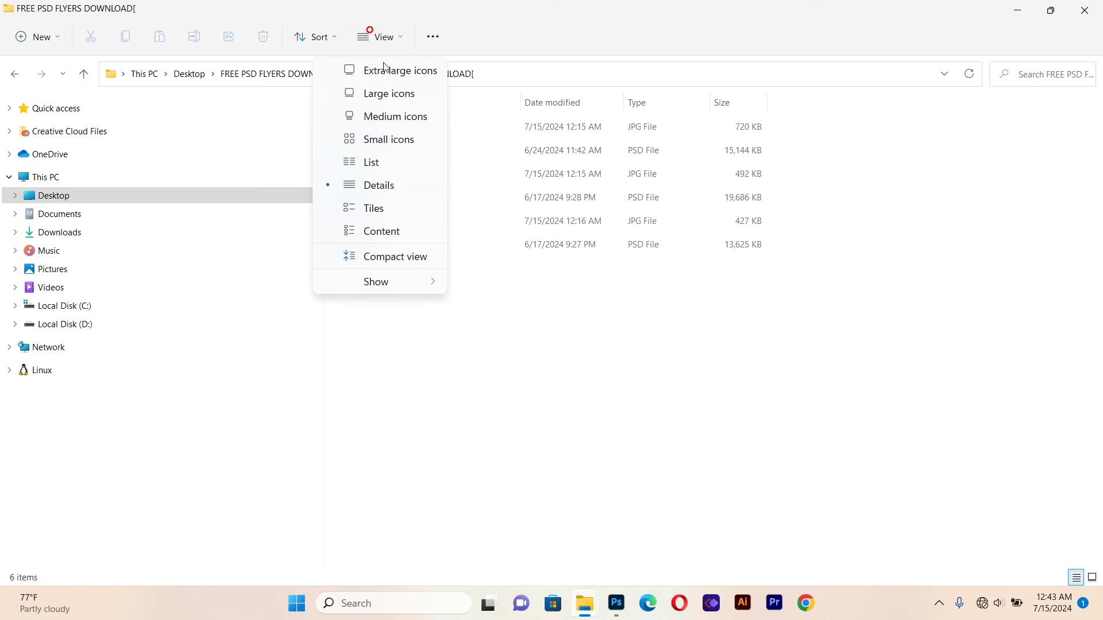
left_click(390, 96)
left_click(468, 283)
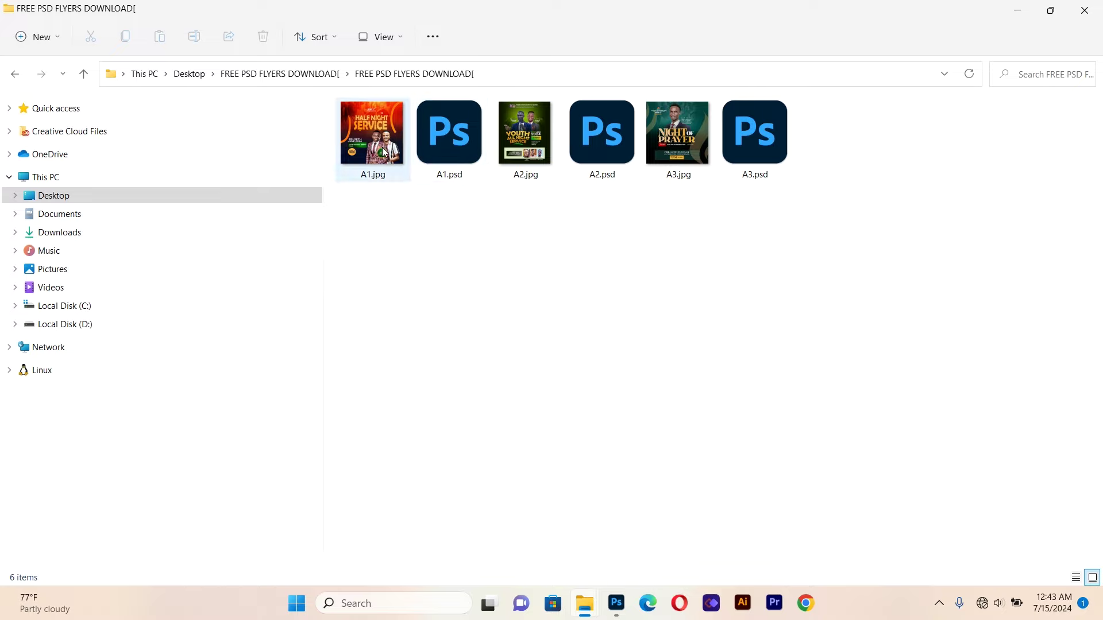
double_click(431, 144)
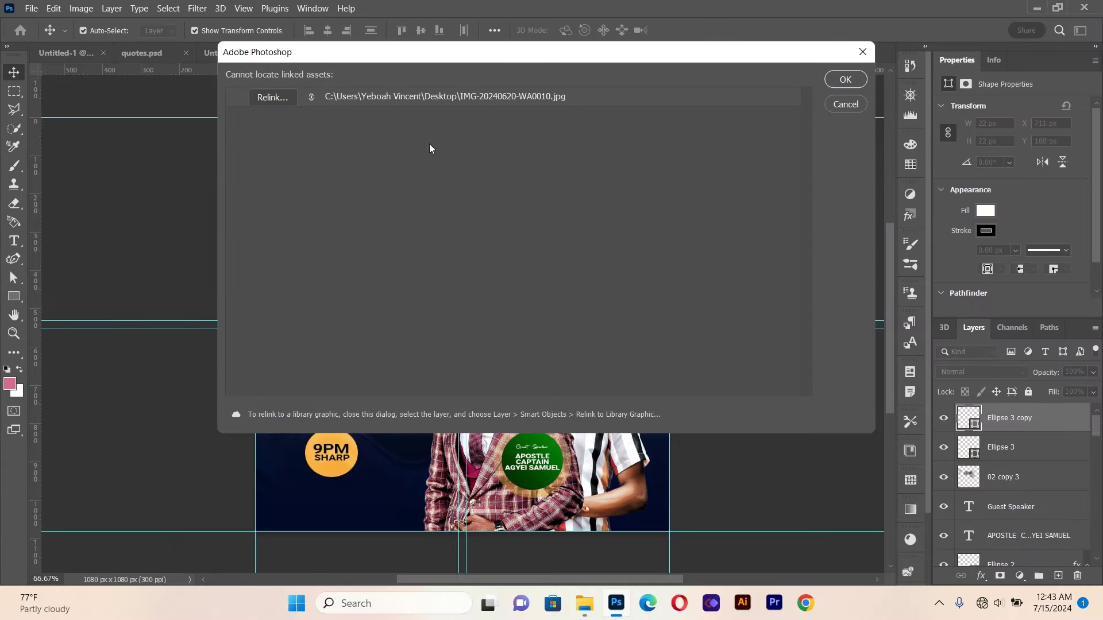
Dismiss the missing linked assets warning and blink the orange 02 copy glow layer
left_click(833, 82)
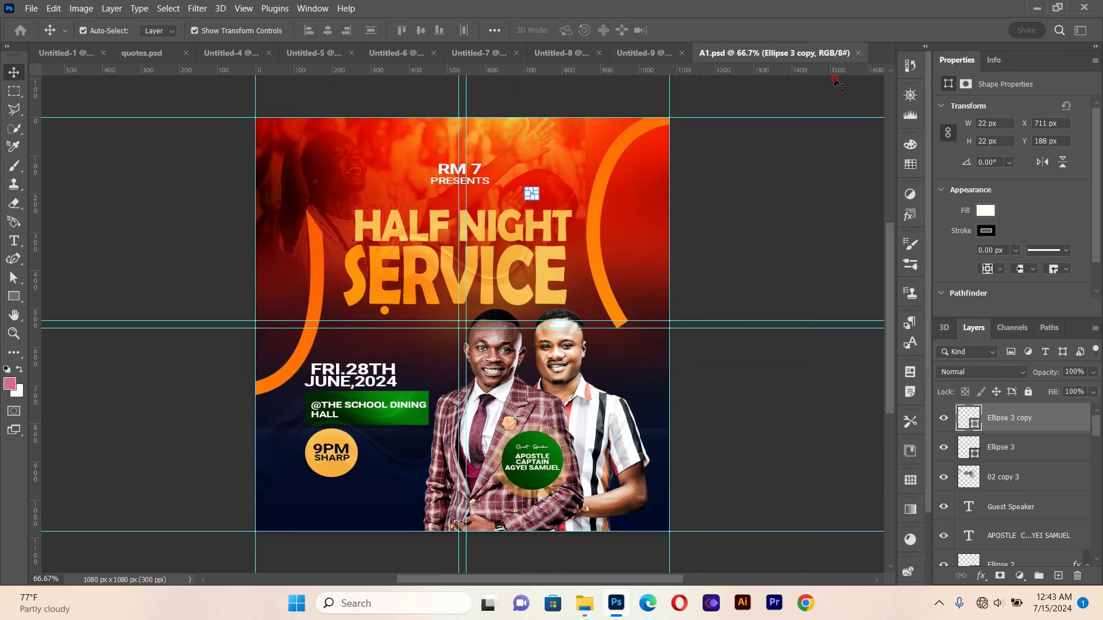
left_click(762, 179)
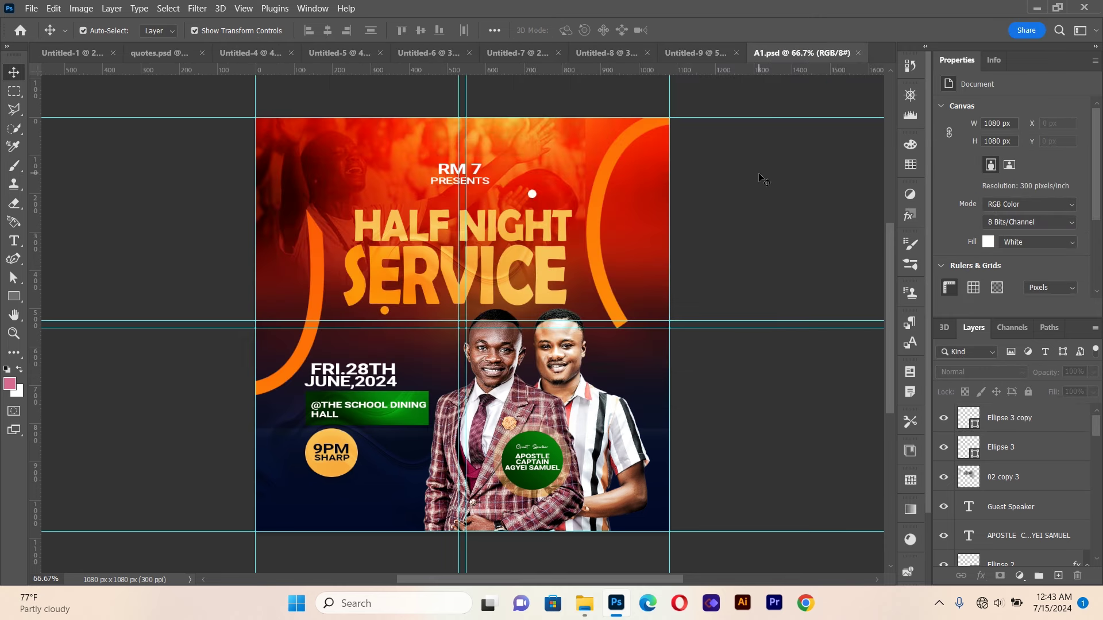
mouse_move(1092, 437)
left_mouse_down()
mouse_move(1097, 512)
mouse_move(1096, 452)
left_mouse_up()
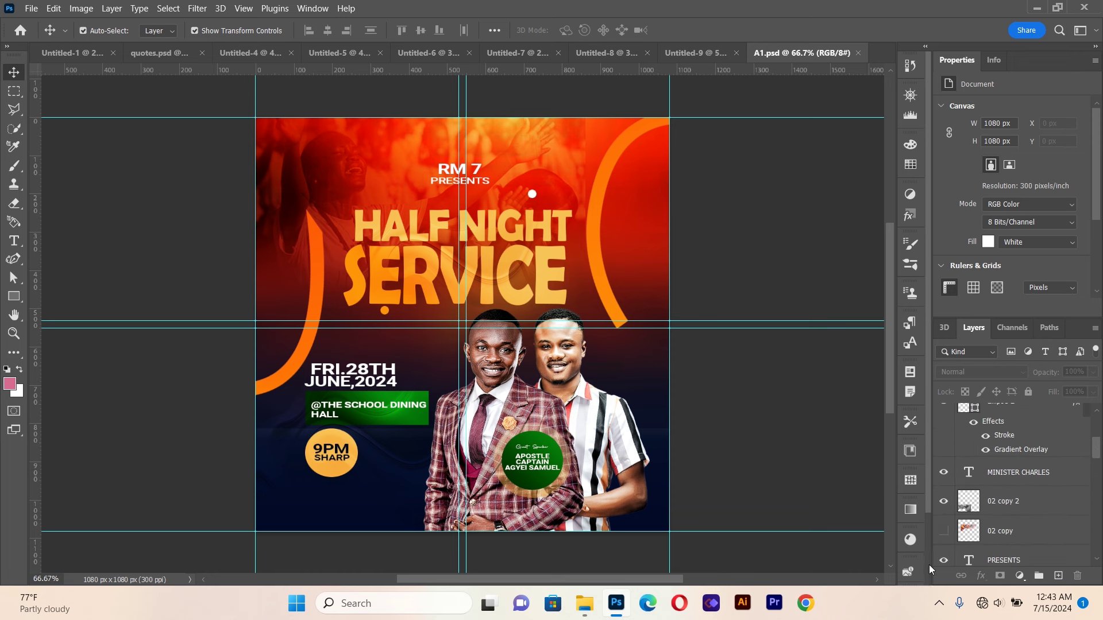
left_click(944, 540)
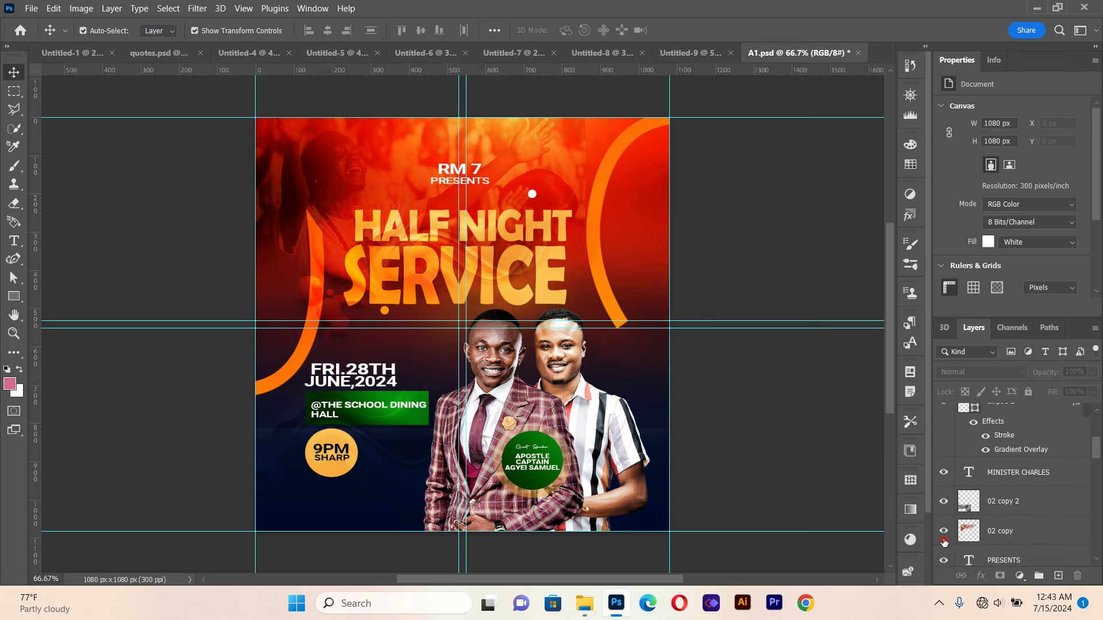
left_click(944, 530)
left_click_drag(1096, 464, 1096, 413)
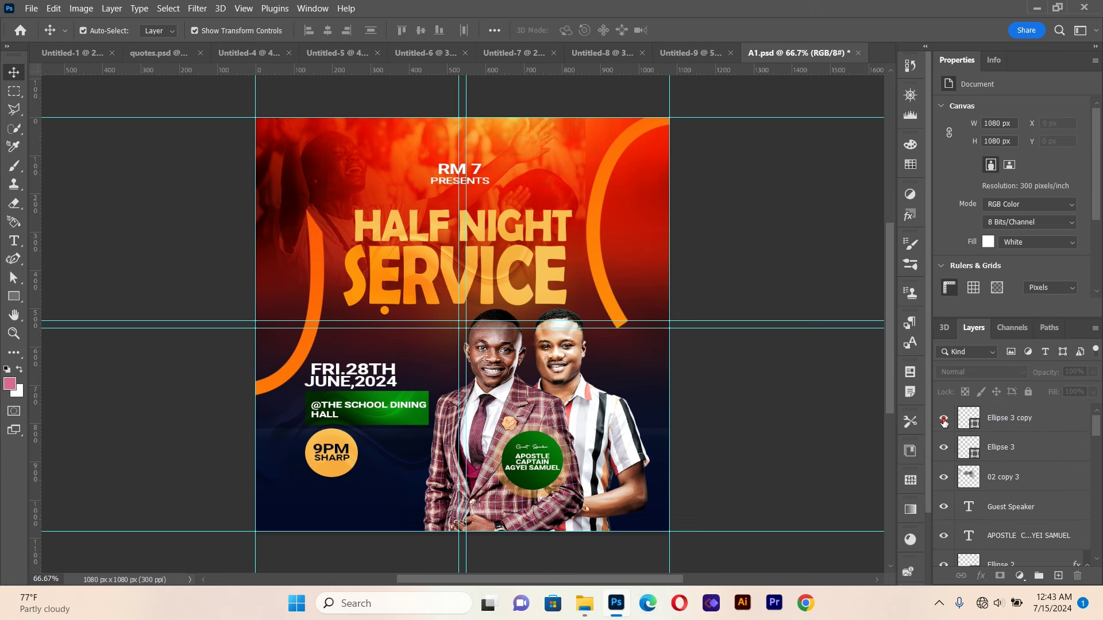
Toggle the Ellipse 3 dot, Guest Speaker script, APOSTLE name text and glow ring layers
left_click(943, 447)
left_click(943, 476)
left_click(943, 476)
left_click(943, 507)
left_click(944, 535)
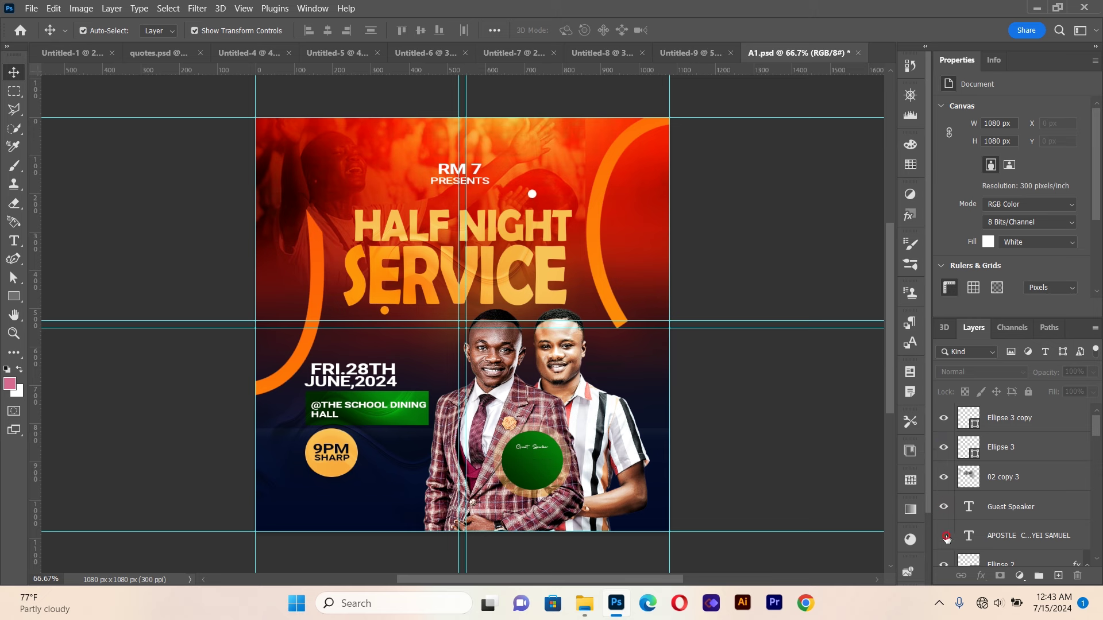
left_click(944, 536)
left_click(944, 563)
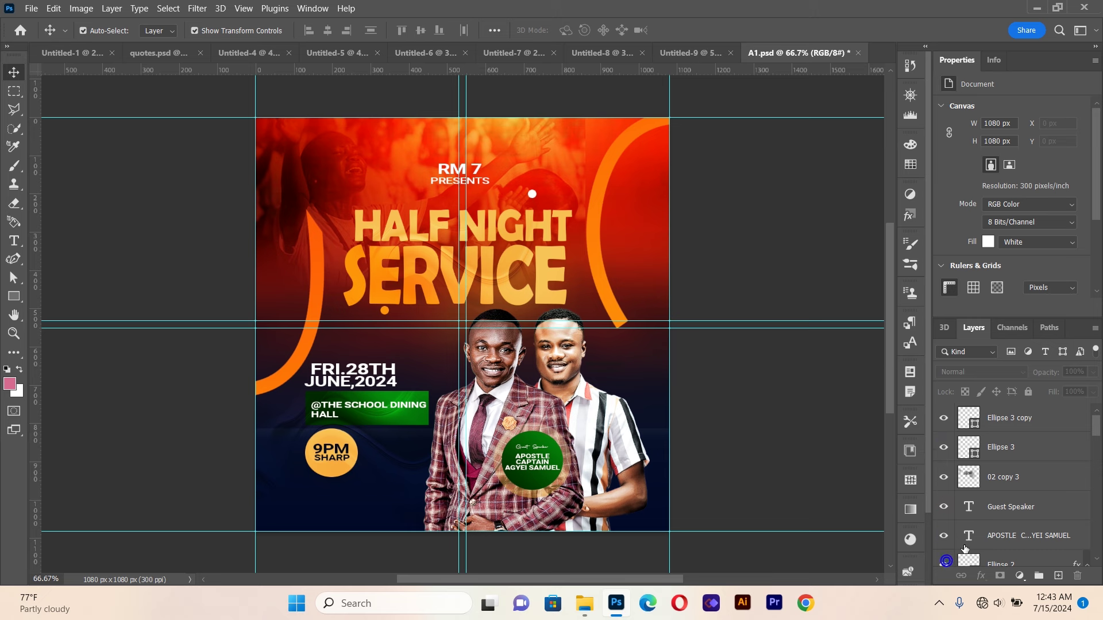
Blink the minister's name text, 02 copy 2, 02 copy glow, PRESENTS and RM 7 layers
left_click_drag(1095, 433, 1095, 459)
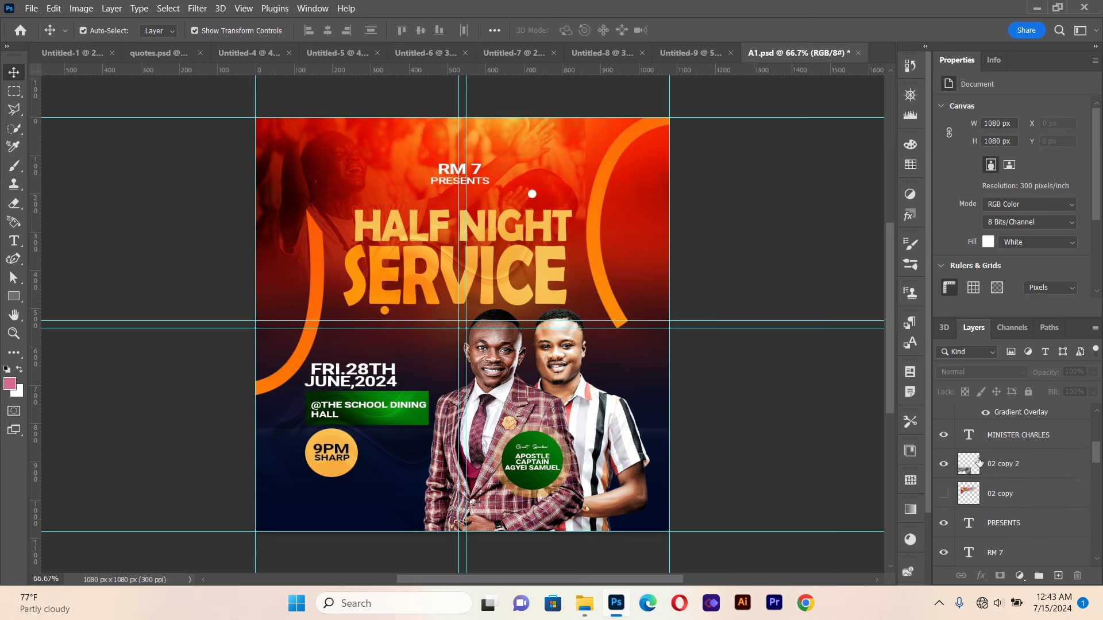
left_click(946, 440)
left_click(943, 464)
left_click(943, 494)
left_click(944, 524)
left_click(944, 550)
Hide and reshow the 9PM circle, dining hall venue text and green Rectangle 1 box
scroll(1023, 483, "down", 5)
left_click(944, 480)
left_click(944, 509)
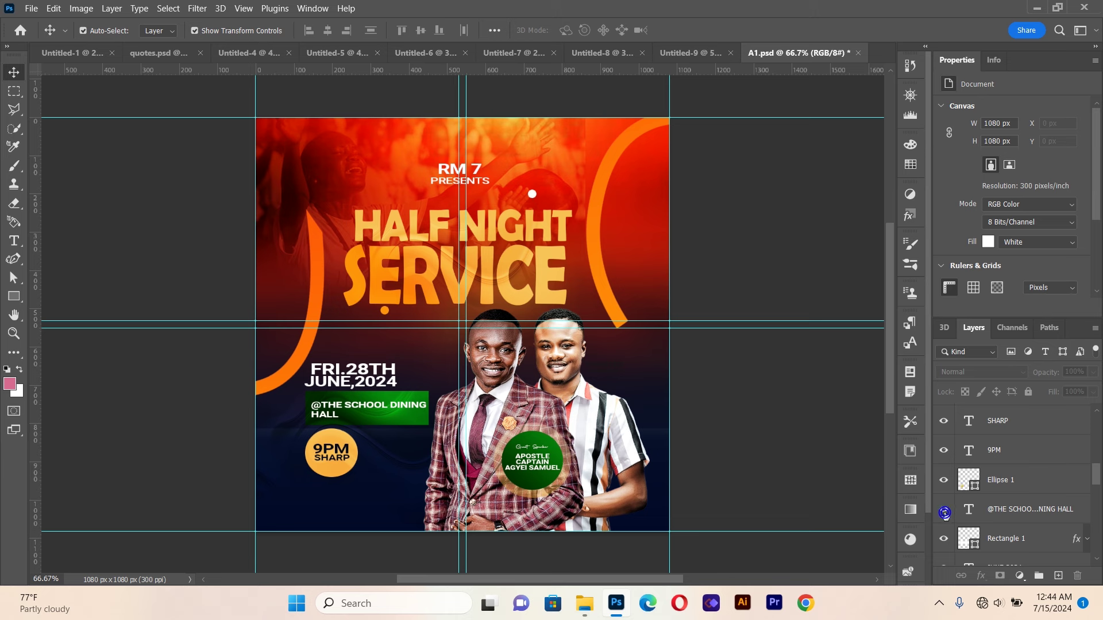
left_click(945, 540)
left_click_drag(1093, 481, 1095, 513)
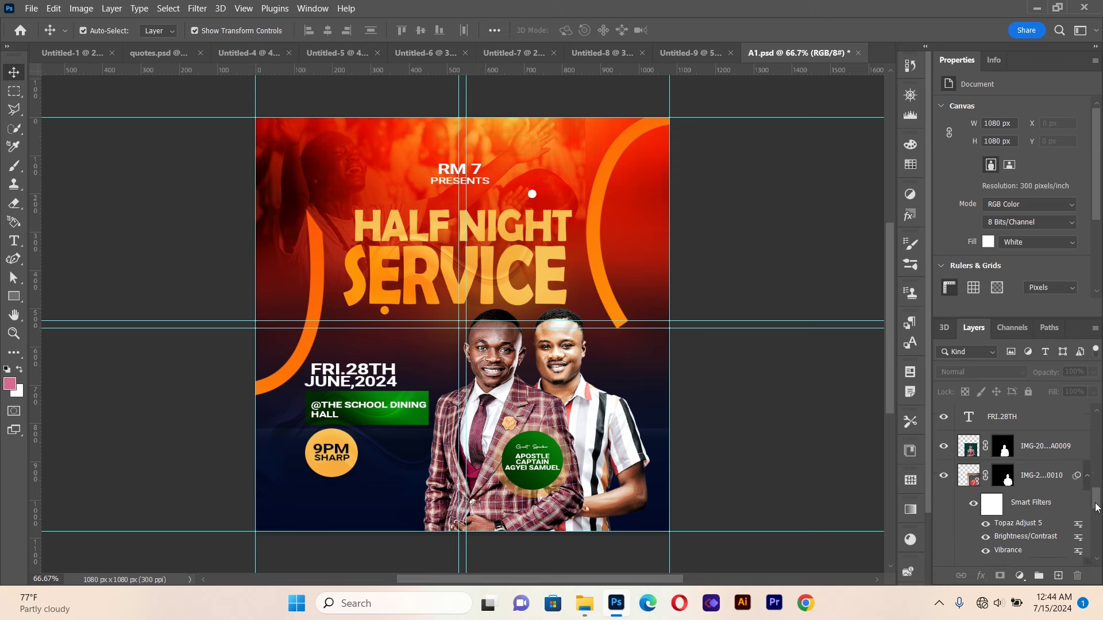
left_click(944, 447)
left_click(945, 476)
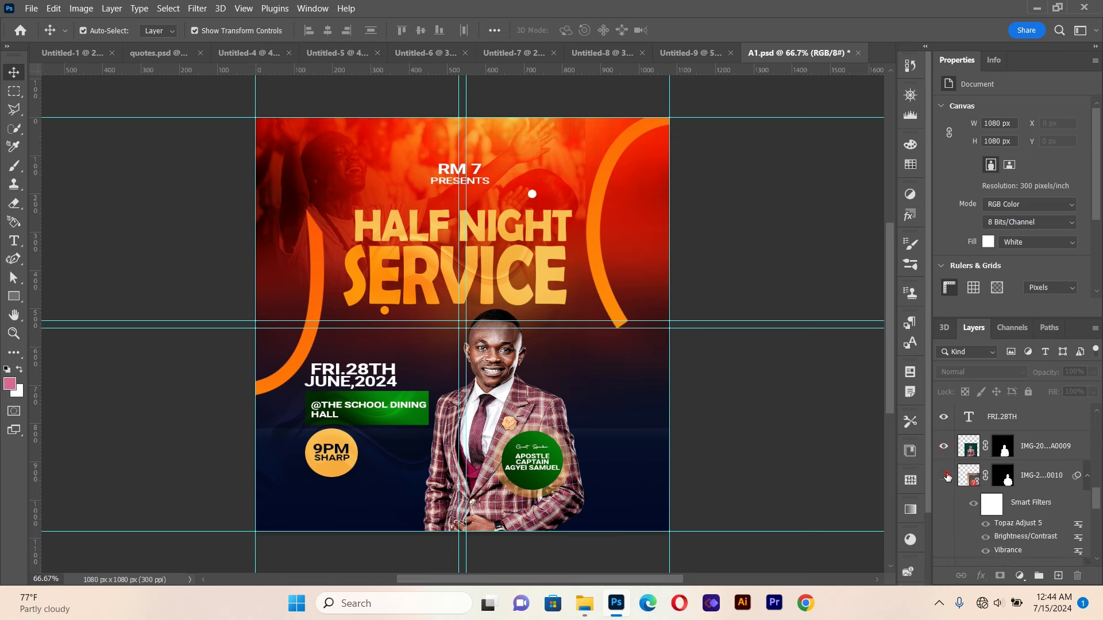
left_click(945, 475)
left_click_drag(1096, 490, 1097, 512)
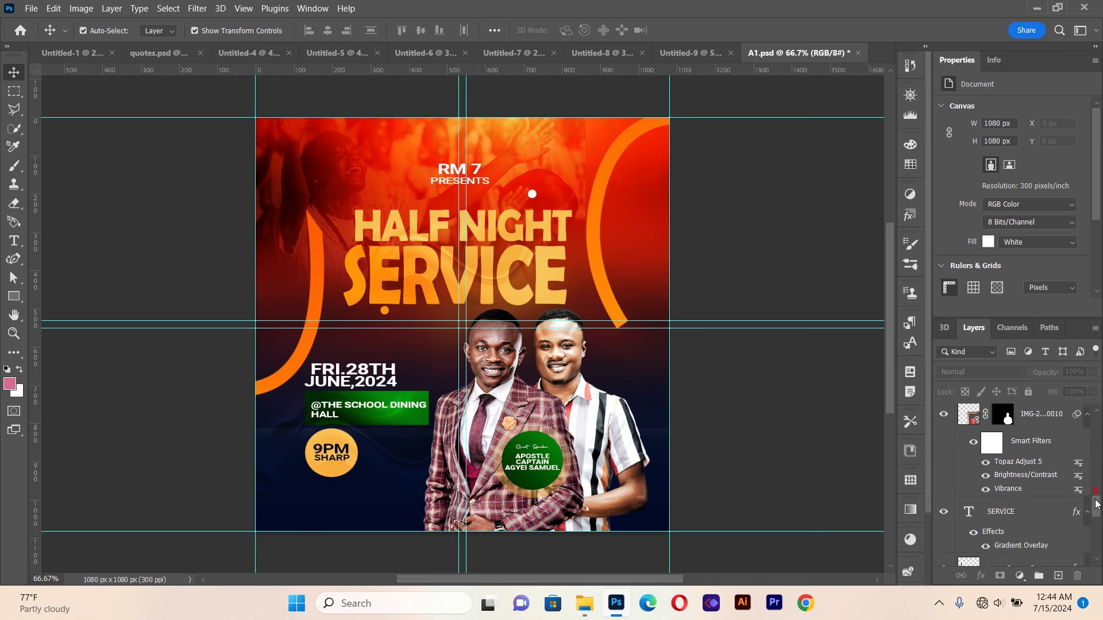
left_click(941, 449)
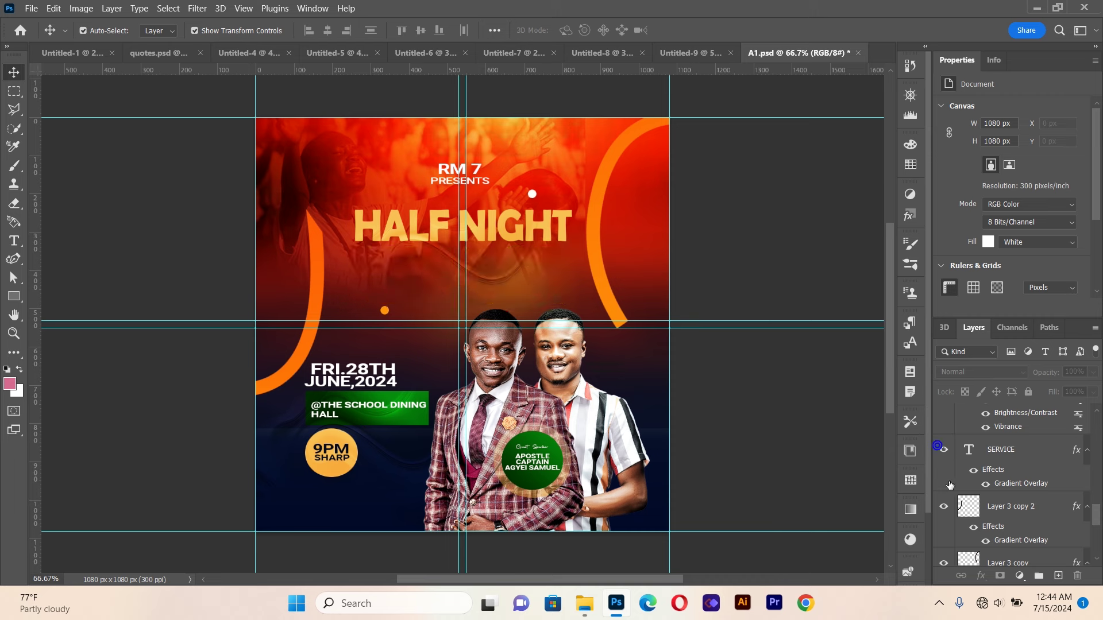
left_click(945, 505)
left_click(943, 562)
left_click_drag(1098, 515, 1063, 534)
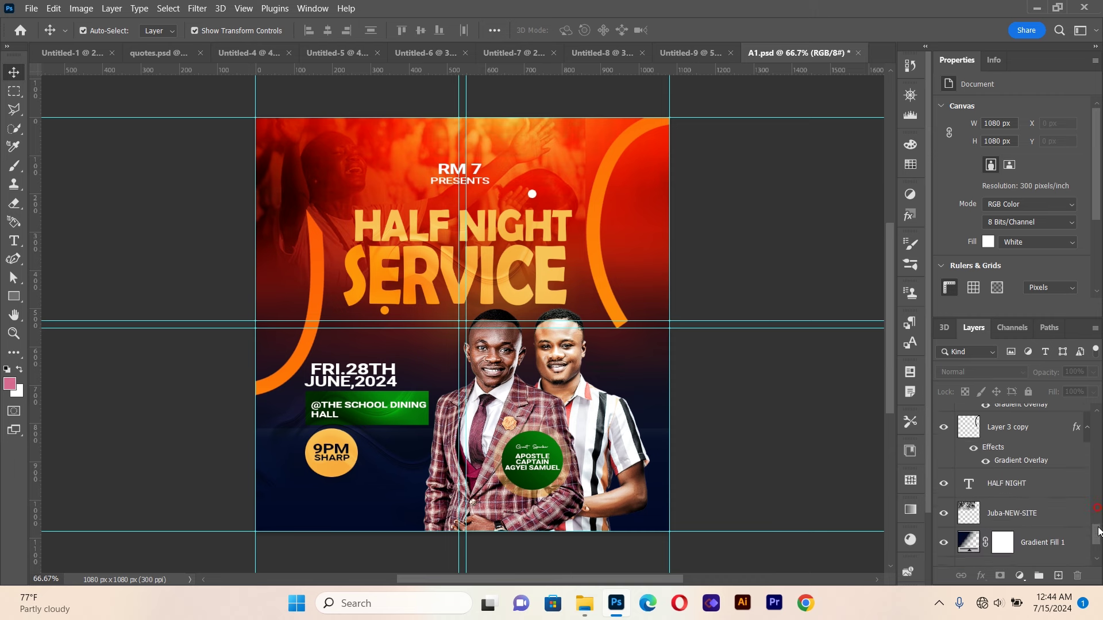
left_click(943, 449)
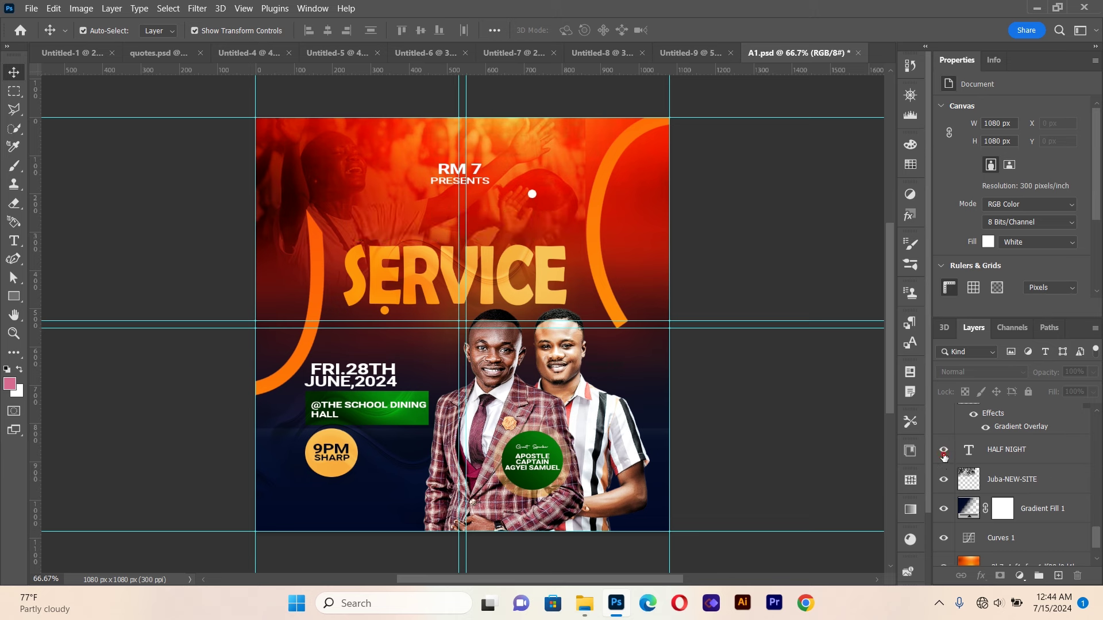
left_click(944, 479)
left_click(944, 509)
left_click(944, 537)
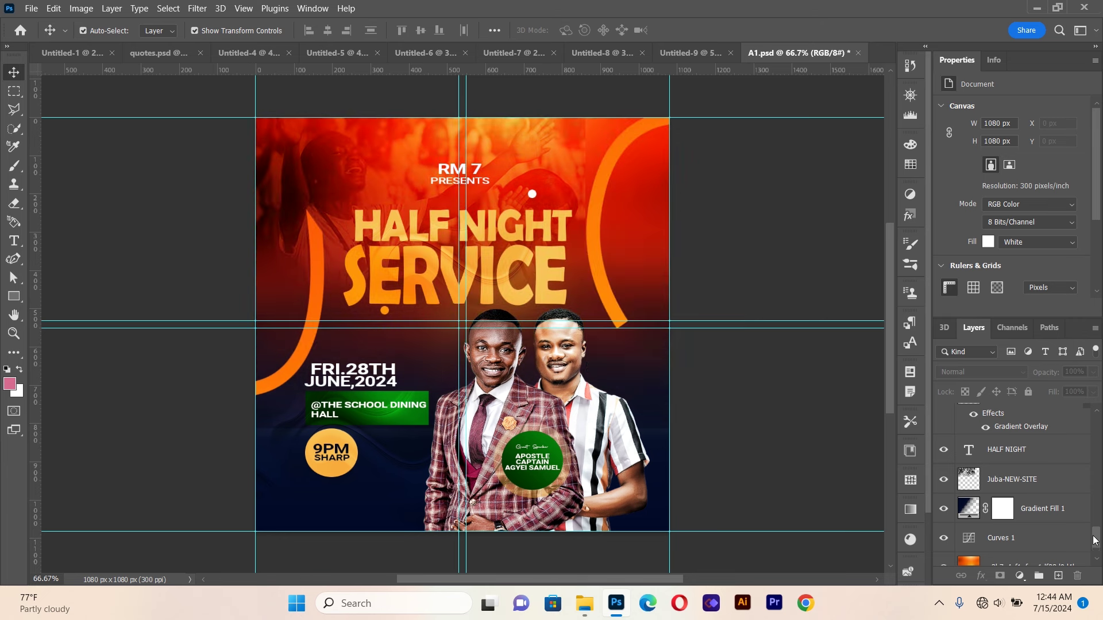
left_click_drag(1094, 540, 1095, 555)
left_click(943, 522)
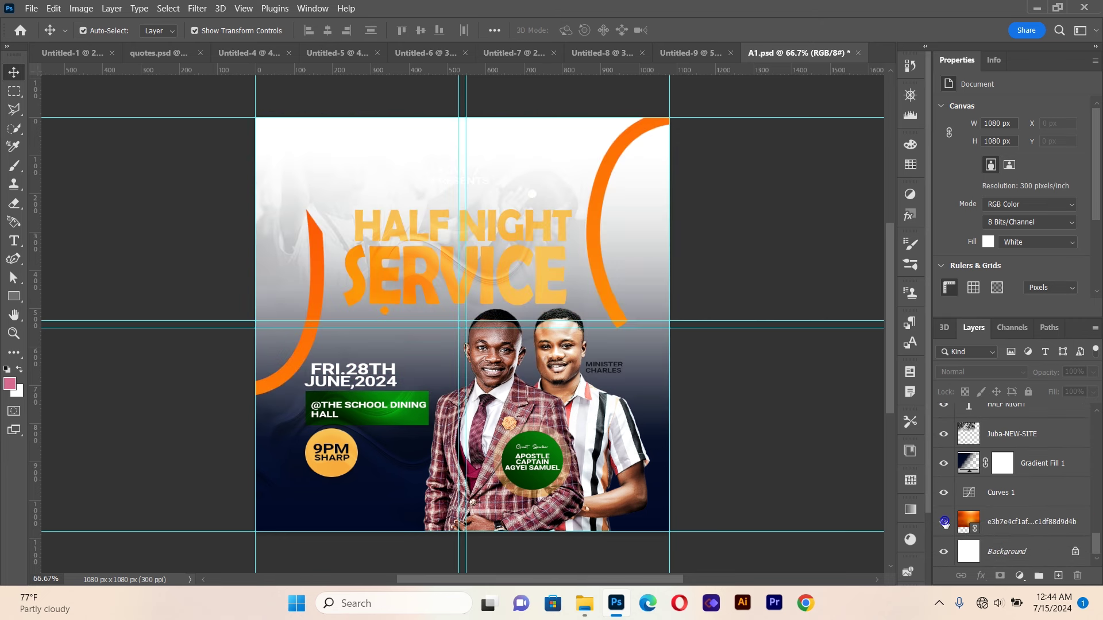
left_click(944, 522)
left_click_drag(1097, 545, 1094, 415)
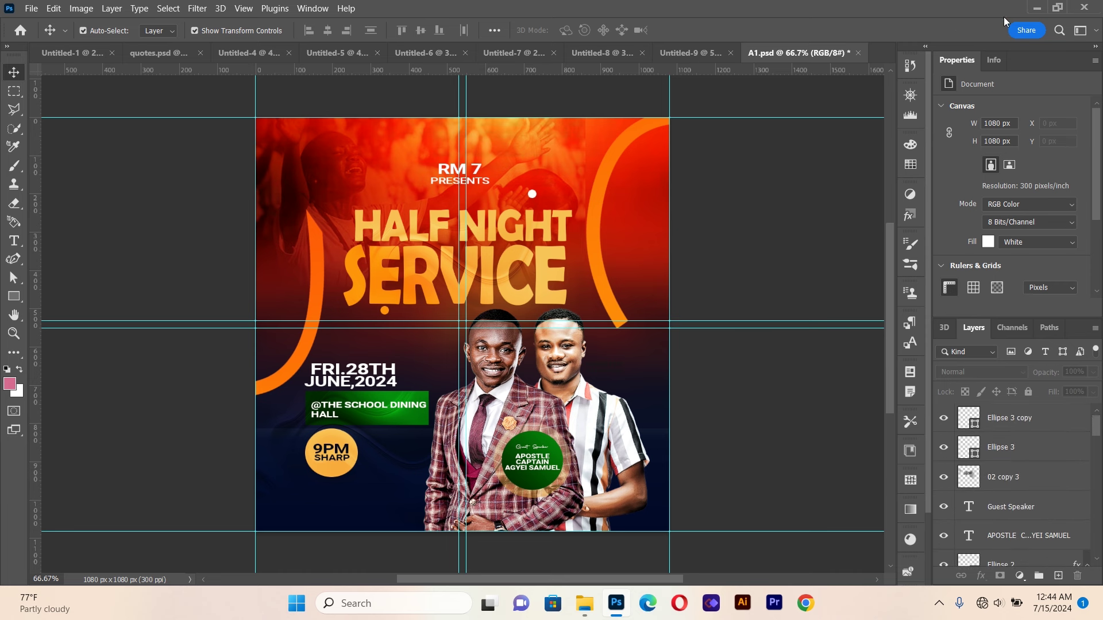
left_click(1036, 8)
Preview A2.jpg in the image viewer, close it, and open A2.psd
left_click(538, 162)
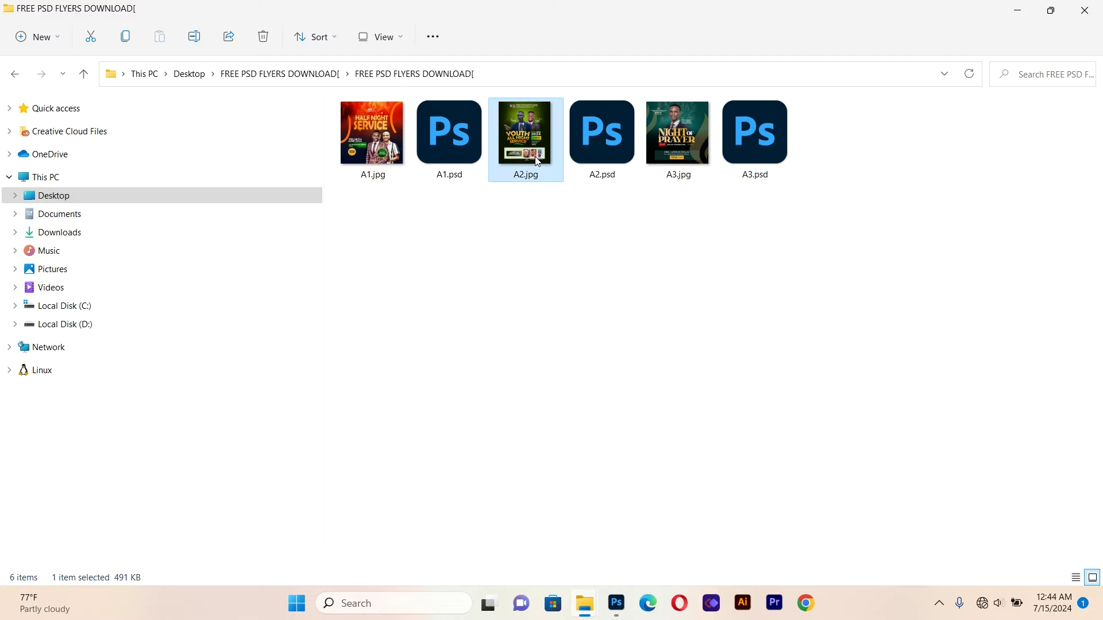
double_click(539, 162)
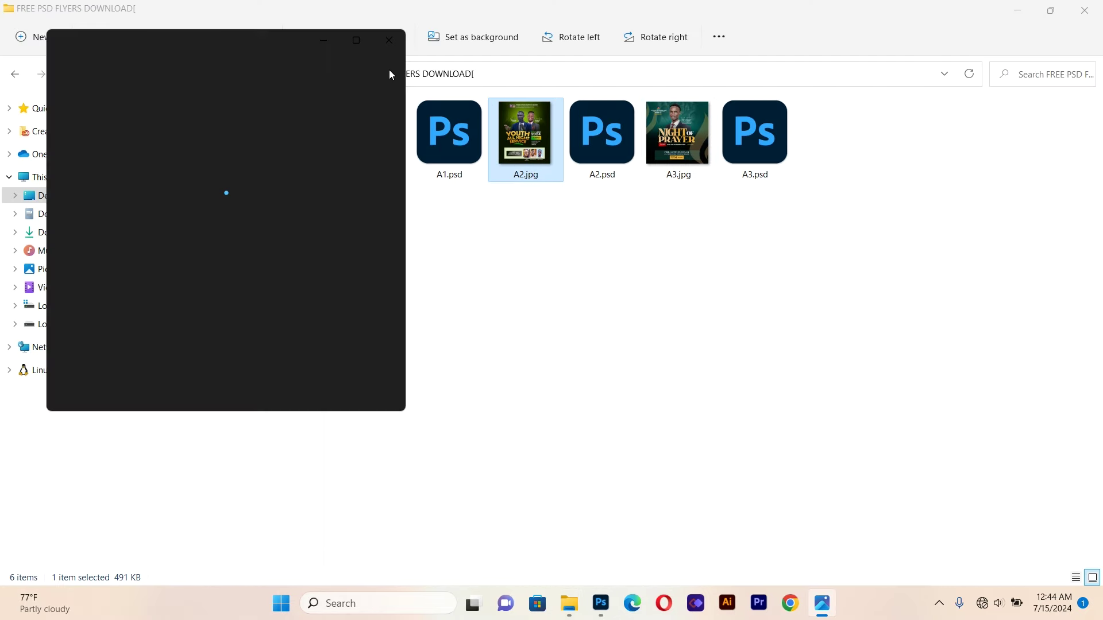
left_click(394, 46)
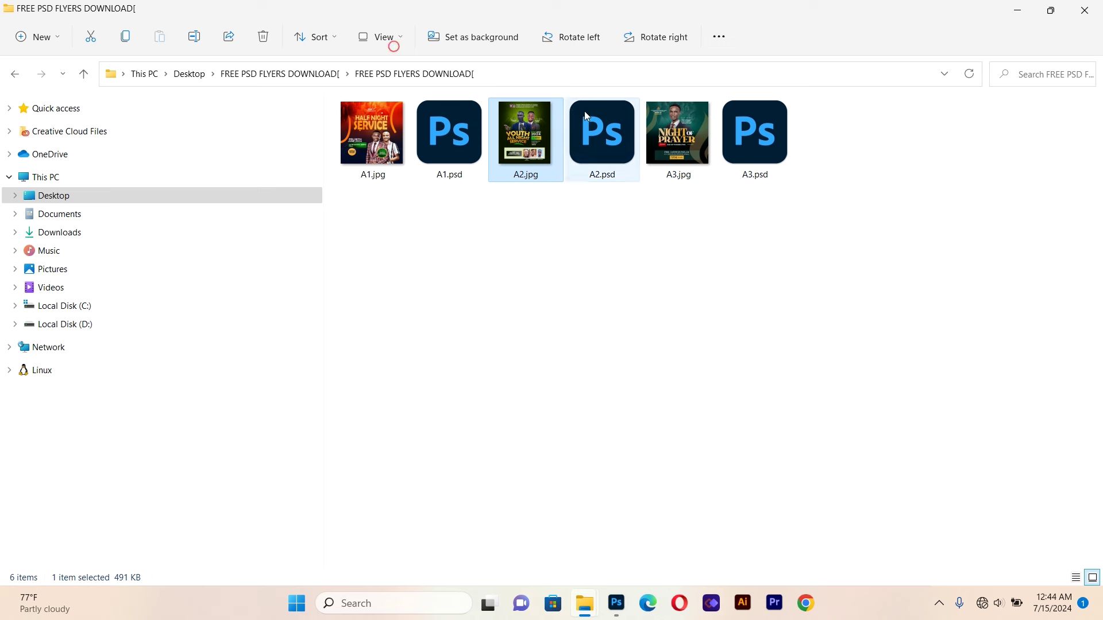
double_click(586, 113)
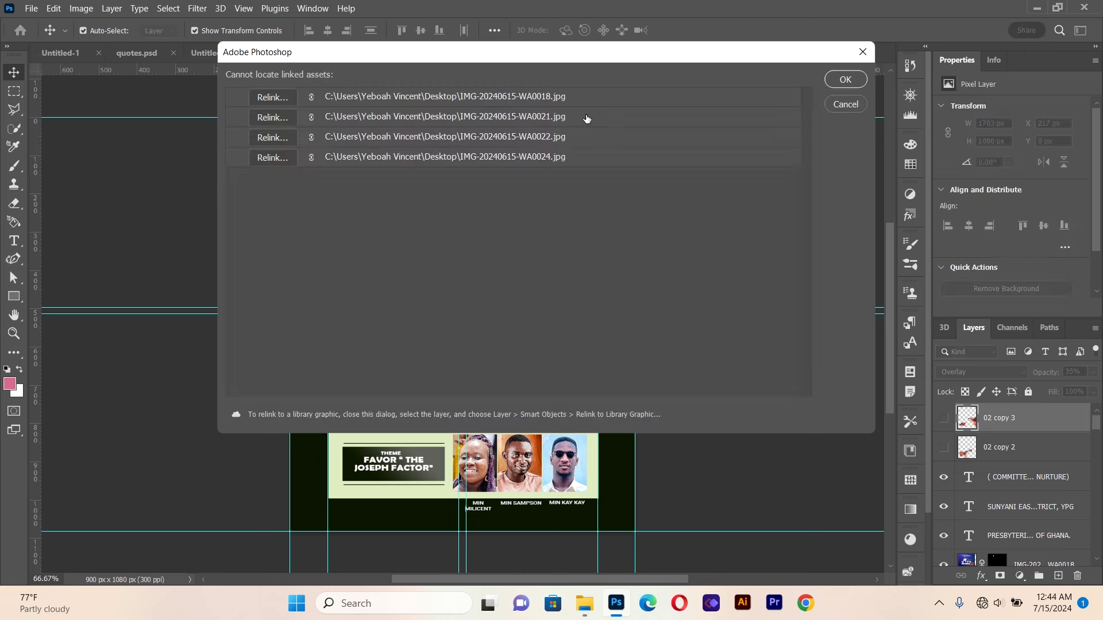
Dismiss the warning, then blink 02 copy 3, 02 copy 2, committee subtitle and Sunyani district layers
left_click(848, 82)
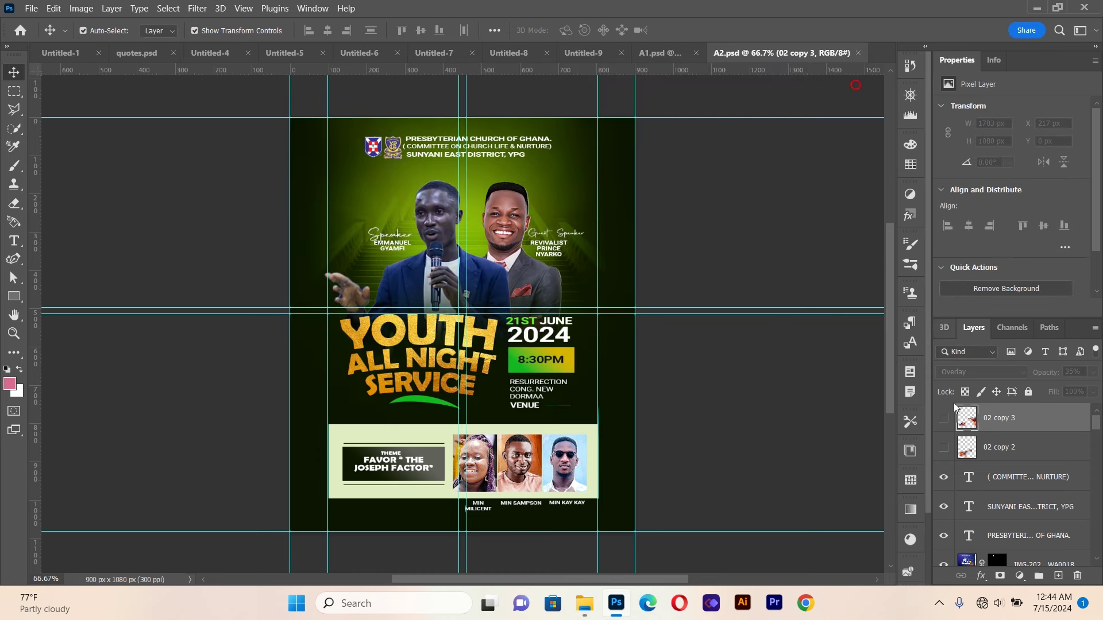
left_click(943, 418)
left_click(946, 419)
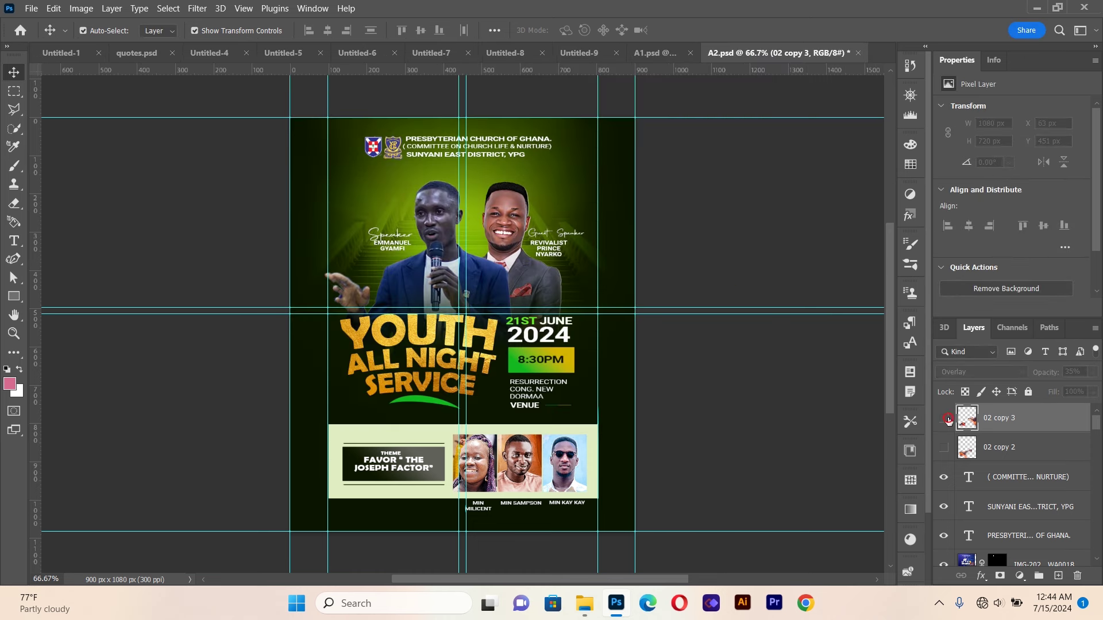
left_click(944, 448)
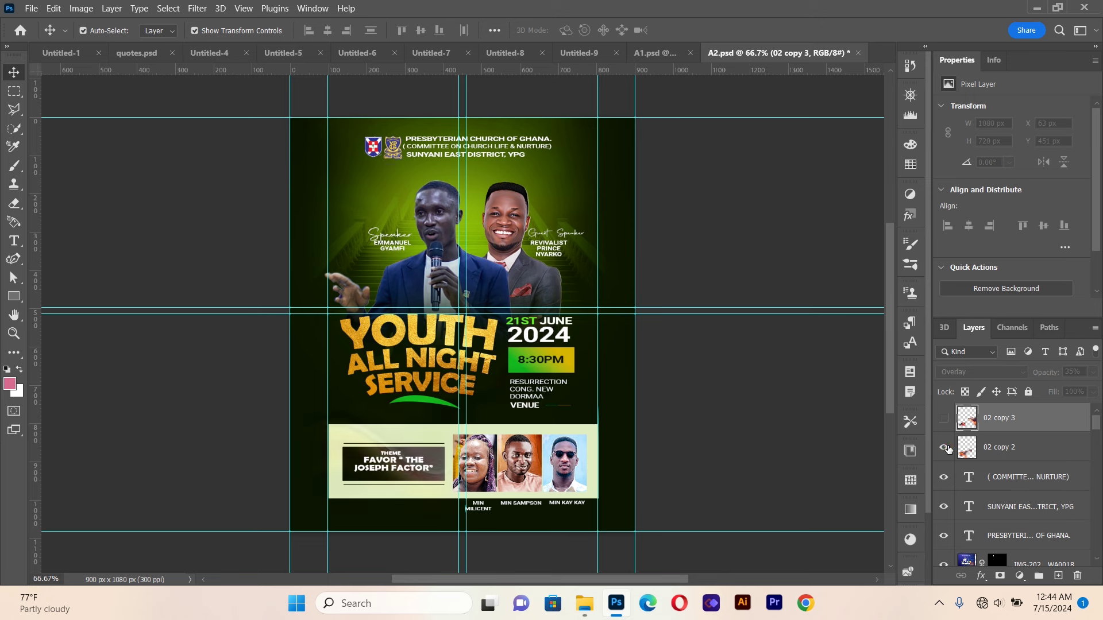
left_click(944, 448)
left_click(945, 478)
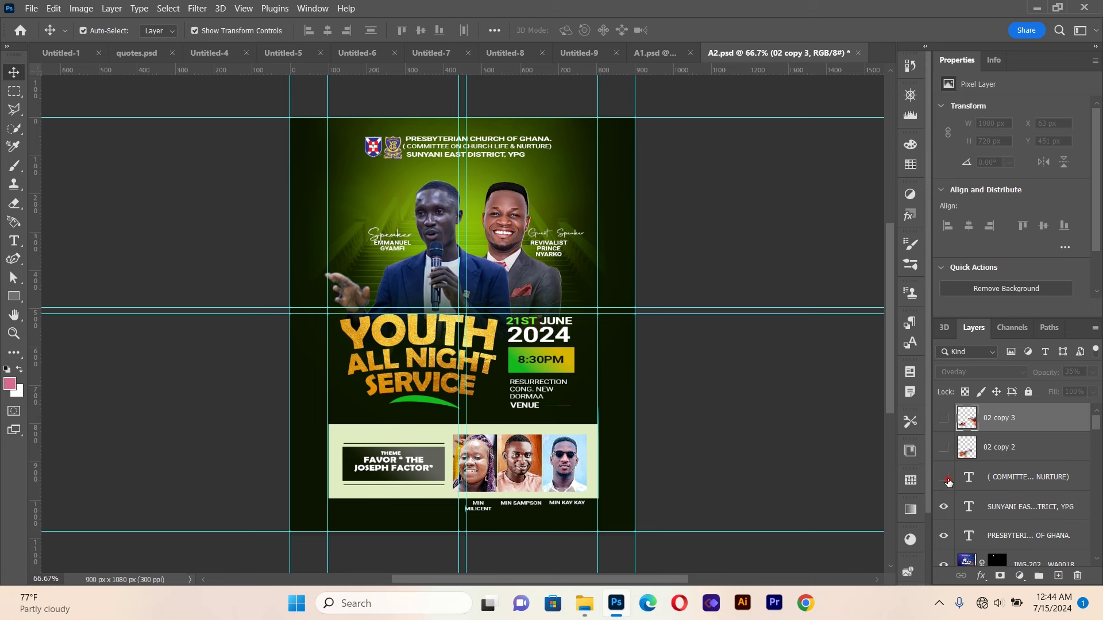
left_click(945, 478)
left_click(945, 507)
left_click(945, 507)
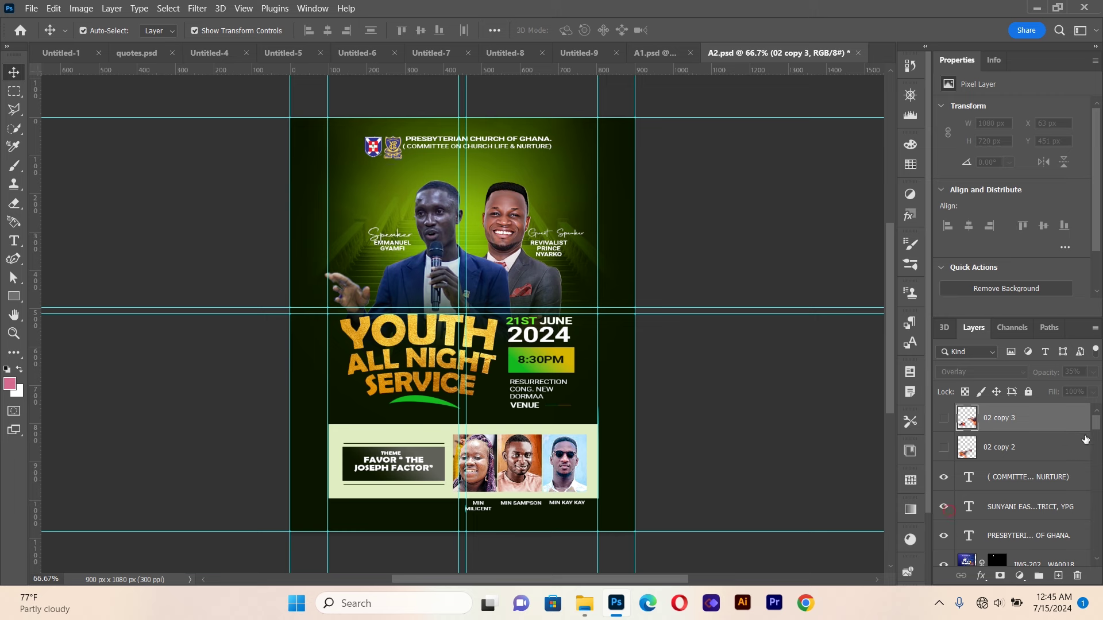
Toggle the PRESBYTERIAN CHURCH OF GHANA heading and church crest logo layers
left_click_drag(1097, 422, 1100, 437)
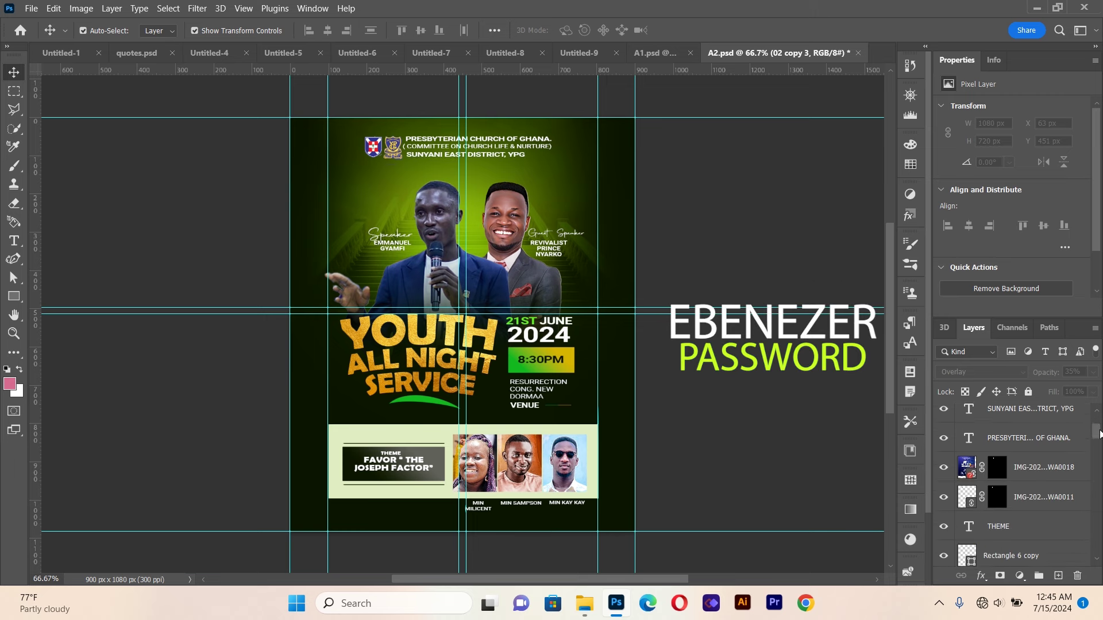
scroll(937, 454, "up", 1)
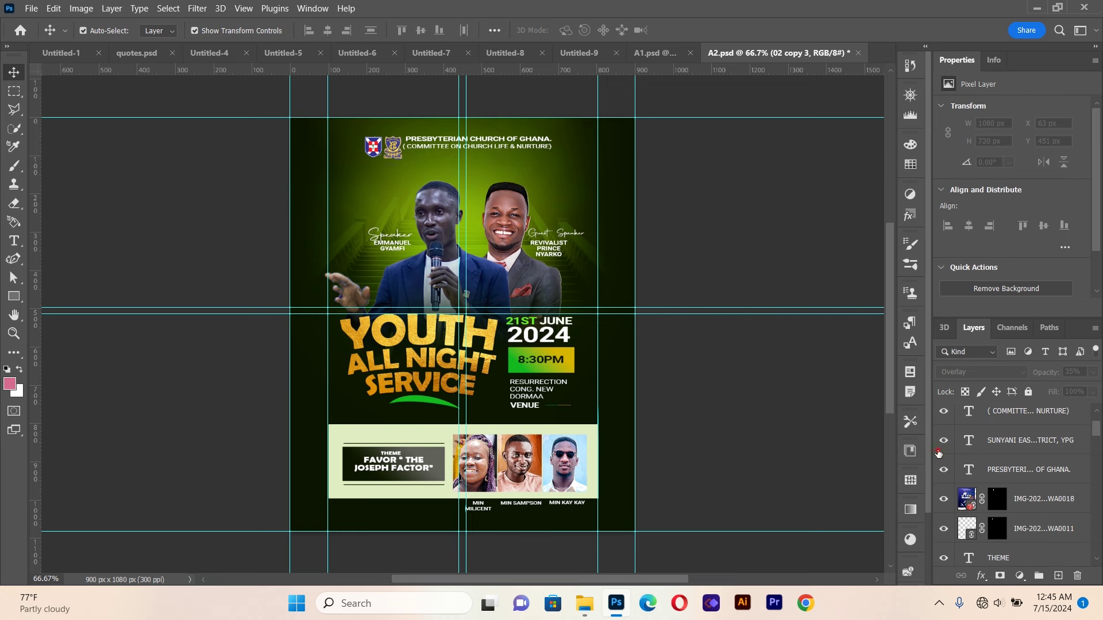
left_click(943, 471)
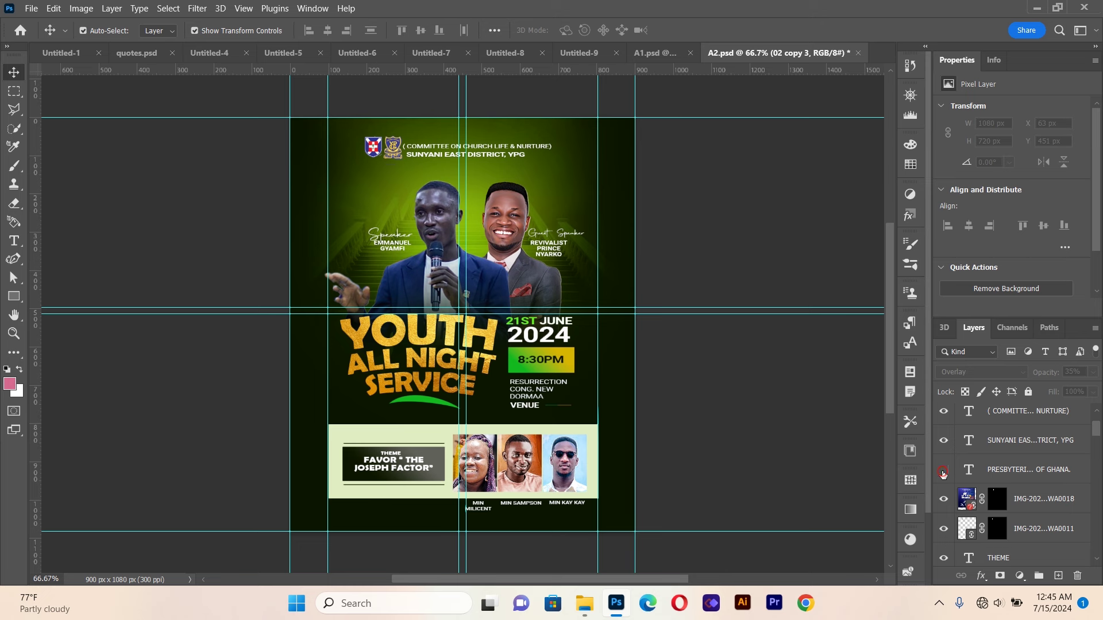
left_click(944, 499)
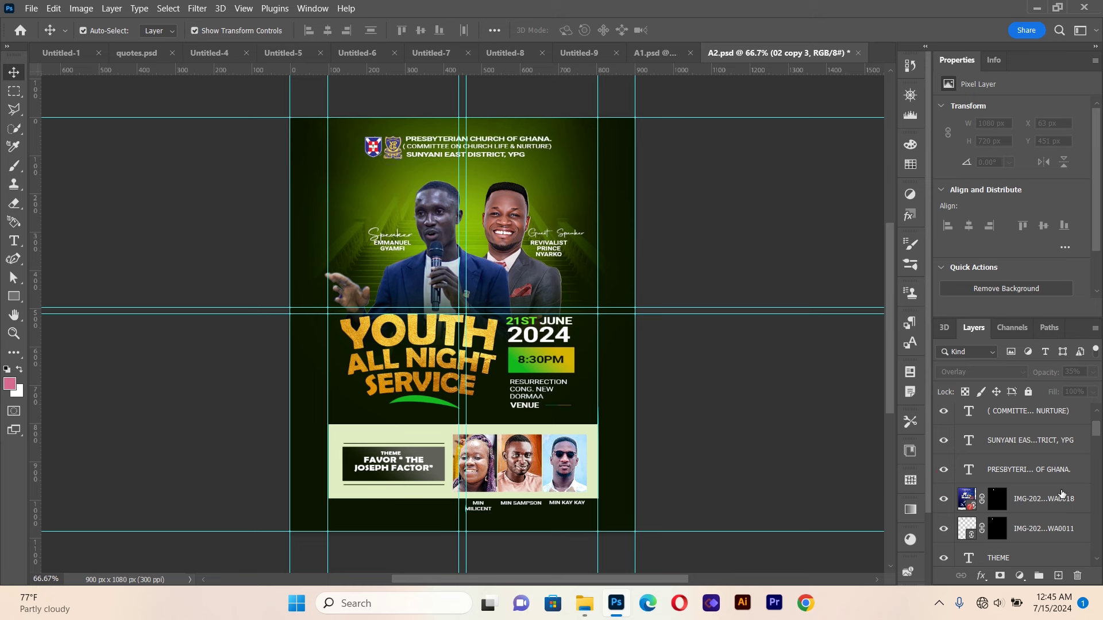
left_click_drag(1095, 431, 1092, 440)
left_click(944, 464)
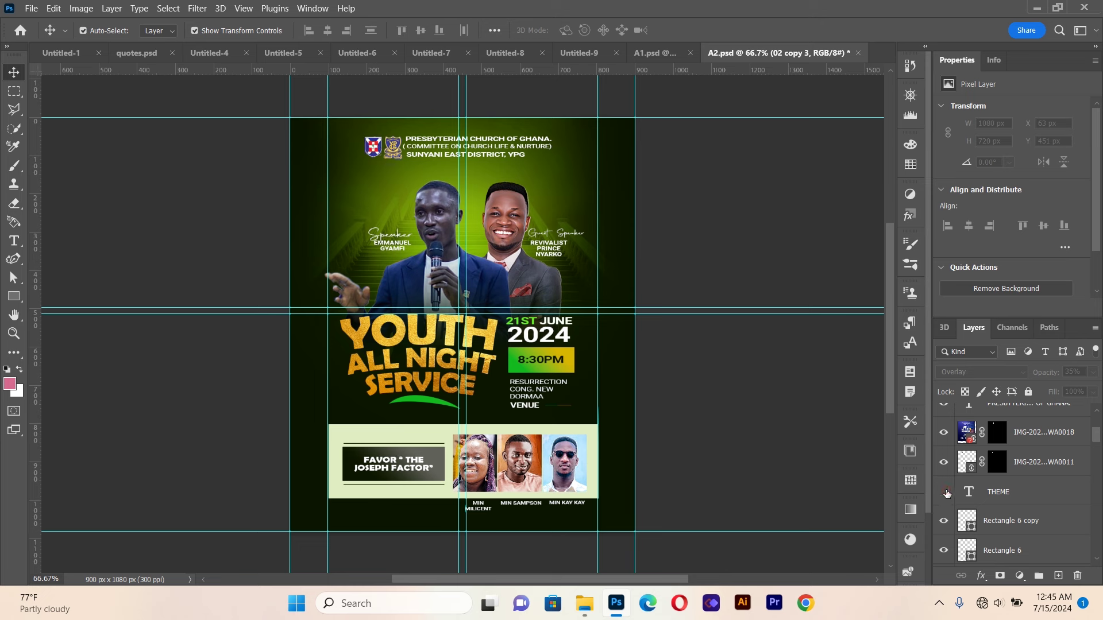
Blink the thin lines below and above the THEME box
left_click(945, 521)
left_click(945, 521)
left_click(945, 551)
left_click_drag(1097, 439, 1099, 469)
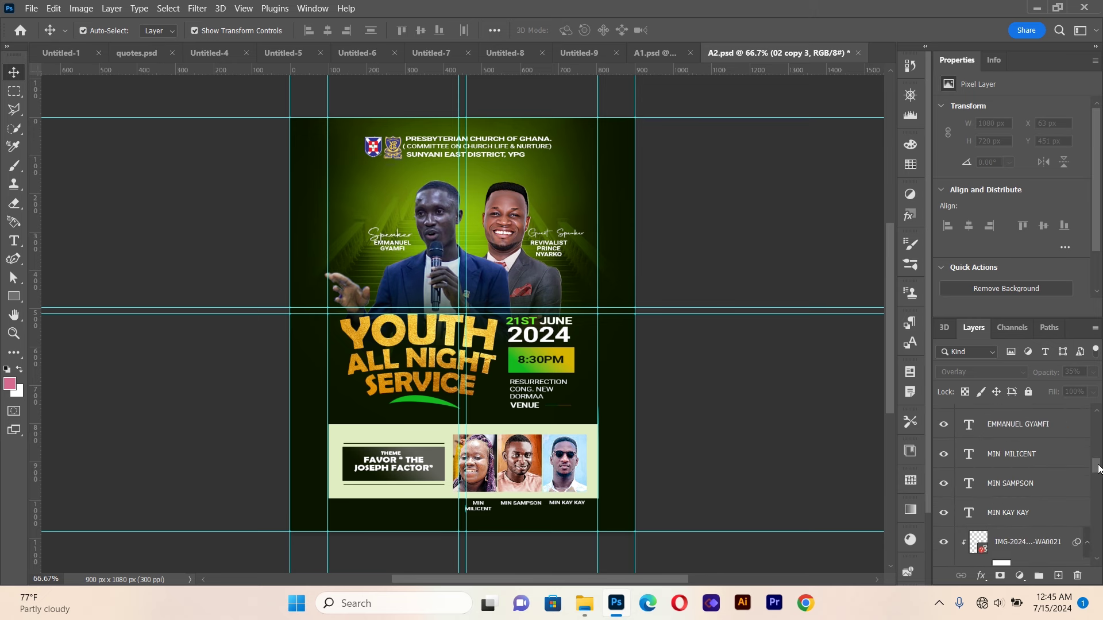
left_click_drag(1099, 469, 1099, 474)
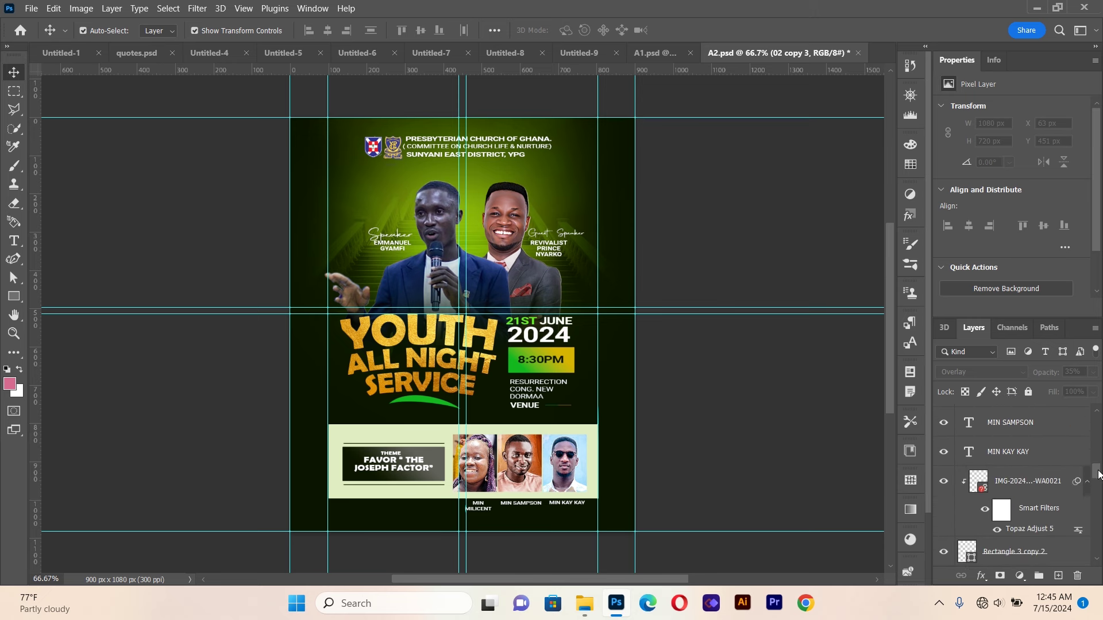
Select the Speaker script text layer by clicking it on the flyer
left_click(513, 235)
left_click(500, 236)
left_click(402, 236)
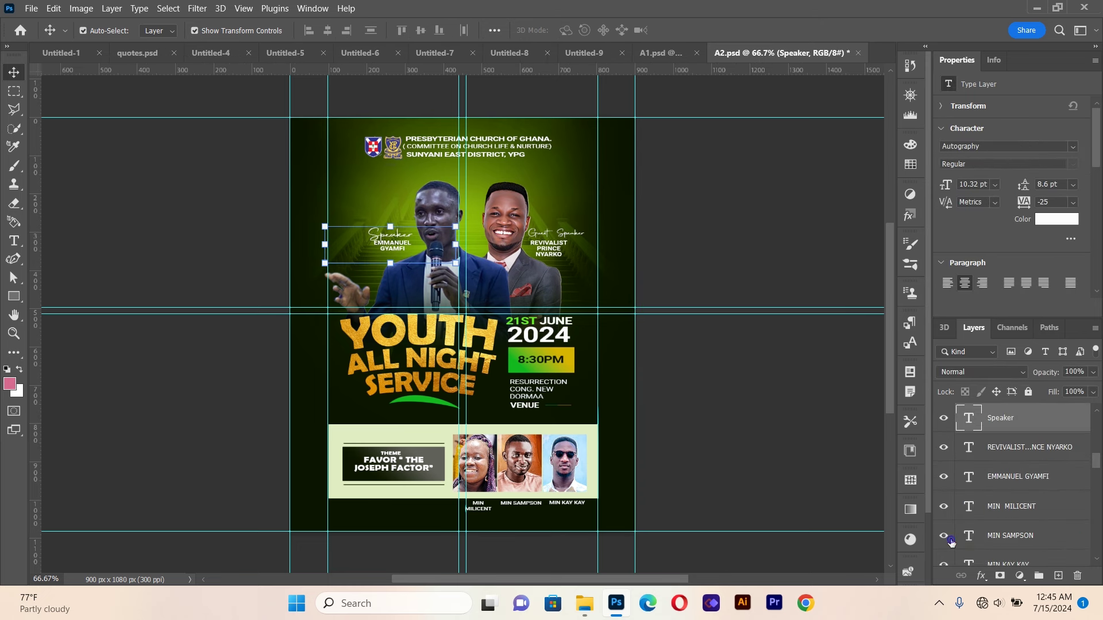
Hide and reshow the panelist's name, guest speaker's name and Speaker script text
left_click(949, 509)
left_click(949, 460)
left_click(944, 418)
left_click(944, 447)
left_click(943, 506)
left_click(944, 418)
Reshow the Rectangle 3 shape and the line beside VENUE
left_click_drag(1096, 459, 1099, 480)
left_click(944, 492)
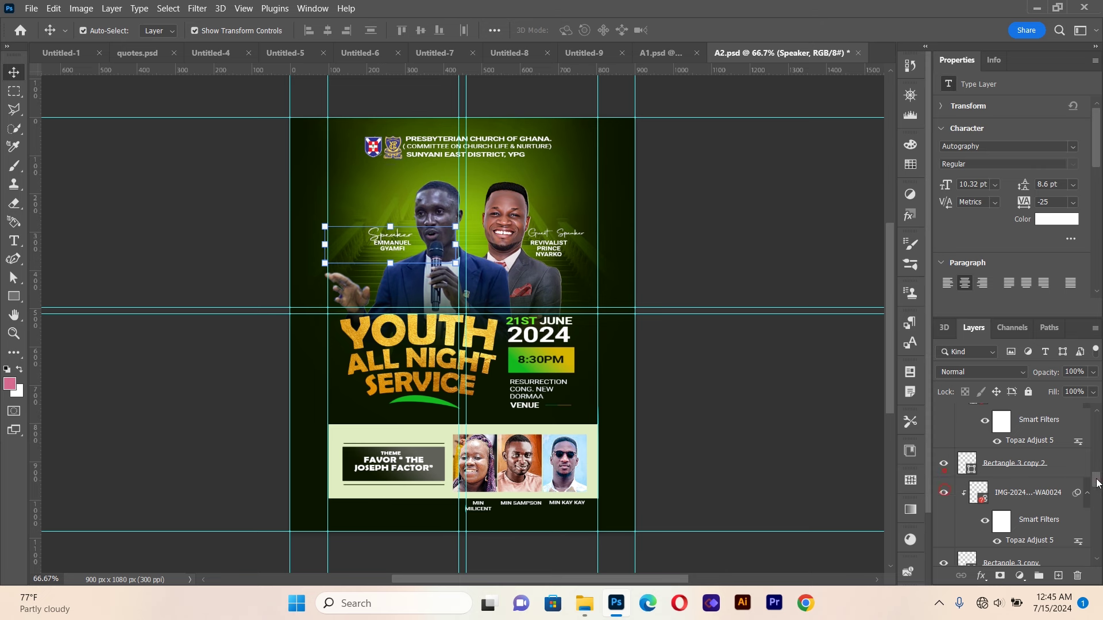
left_click_drag(1098, 481, 929, 523)
left_click(943, 507)
left_click(944, 537)
left_click_drag(1098, 497, 1100, 520)
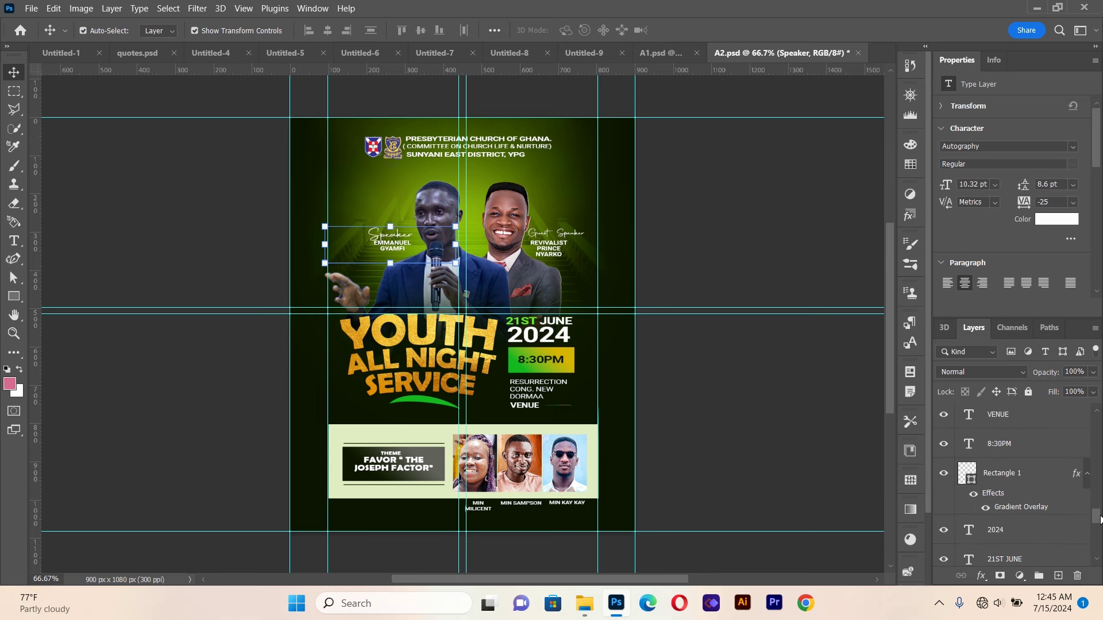
Toggle the 21ST JUNE, 2024, 8:30PM and VENUE text layers
left_click(943, 559)
left_click(944, 529)
left_click_drag(943, 443, 947, 424)
scroll(1097, 536, "down", 1)
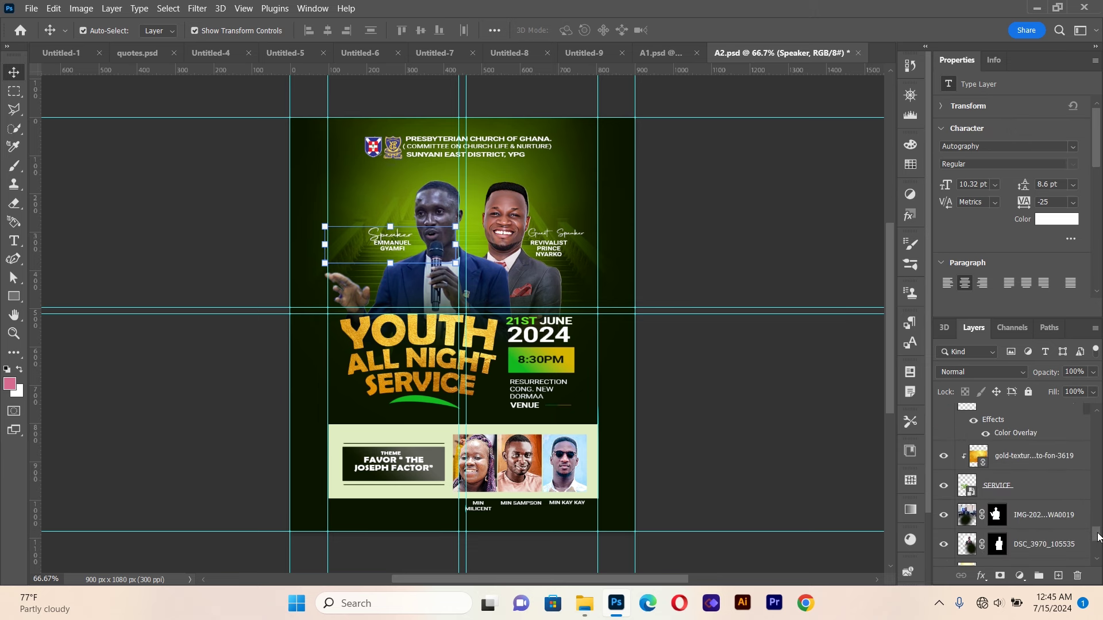
scroll(1098, 536, "down", 1)
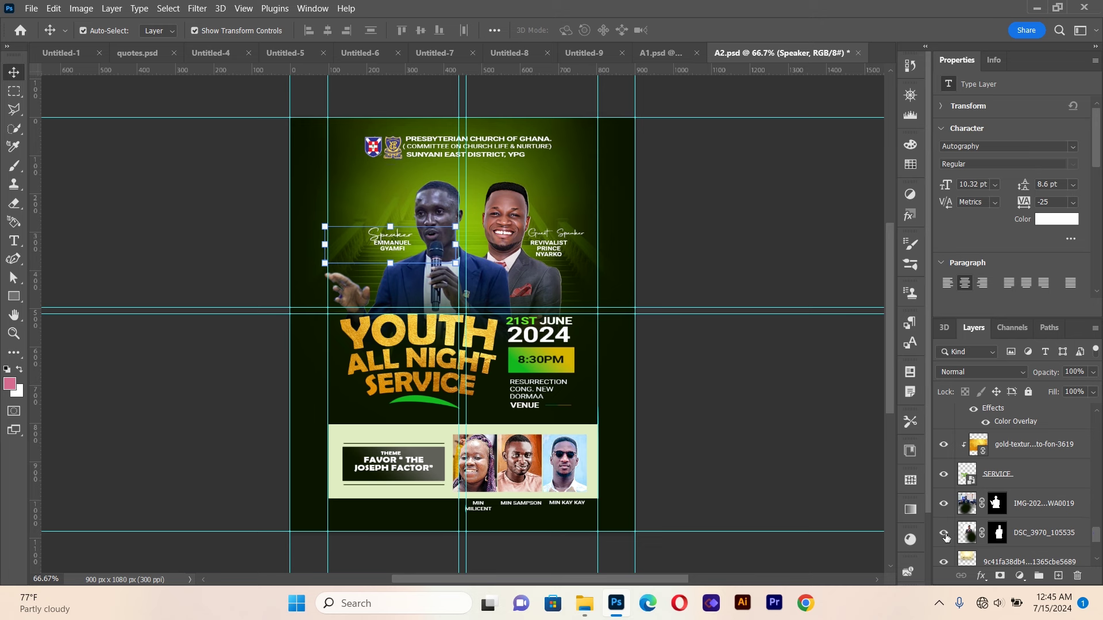
Blink the guest speaker photo and headline, then drag the gold texture overlay across the flyer
left_click(945, 534)
left_click(944, 534)
left_click(944, 475)
scroll(1098, 536, "down", 2)
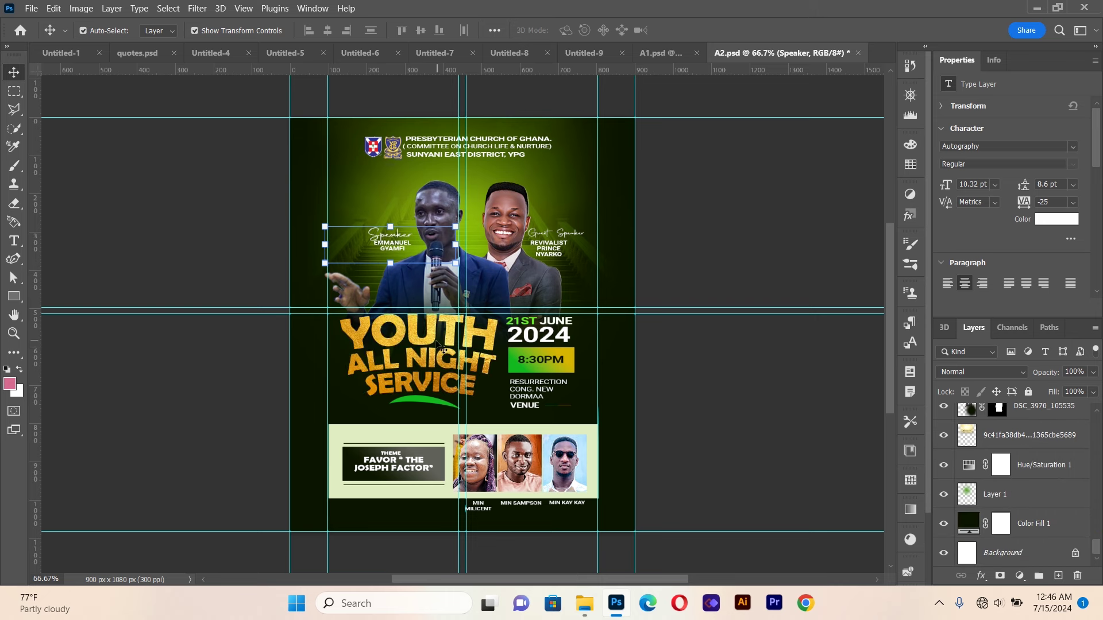
left_click(417, 336)
left_click_drag(417, 336, 398, 313)
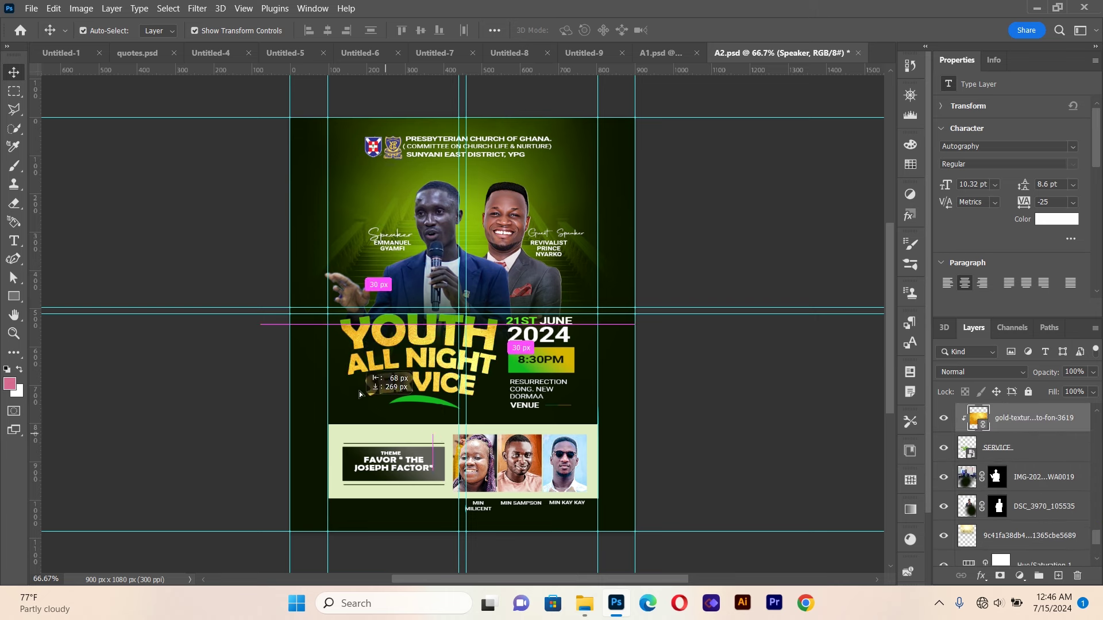
Reposition the gold texture overlay and blink the textured image layer
left_click_drag(398, 313, 418, 368)
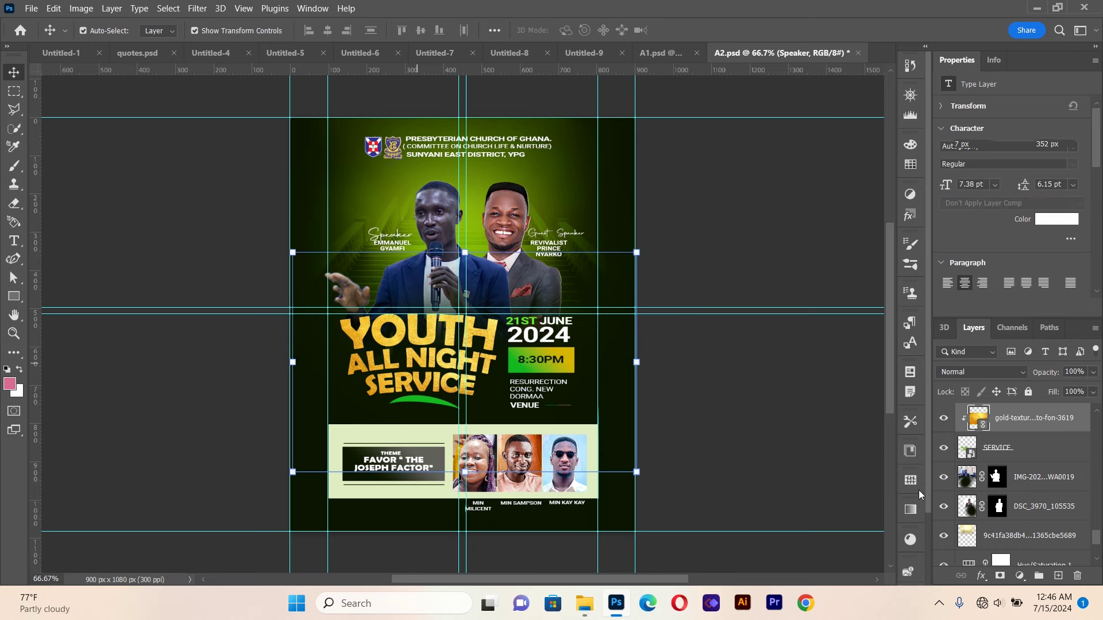
left_click(945, 544)
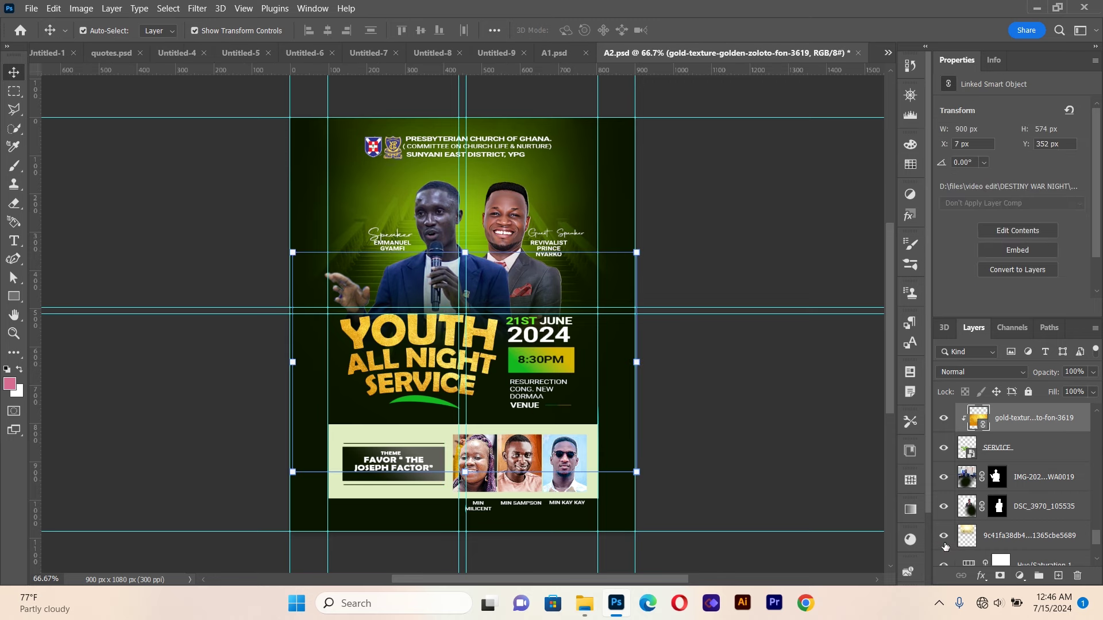
scroll(1087, 540, "down", 3)
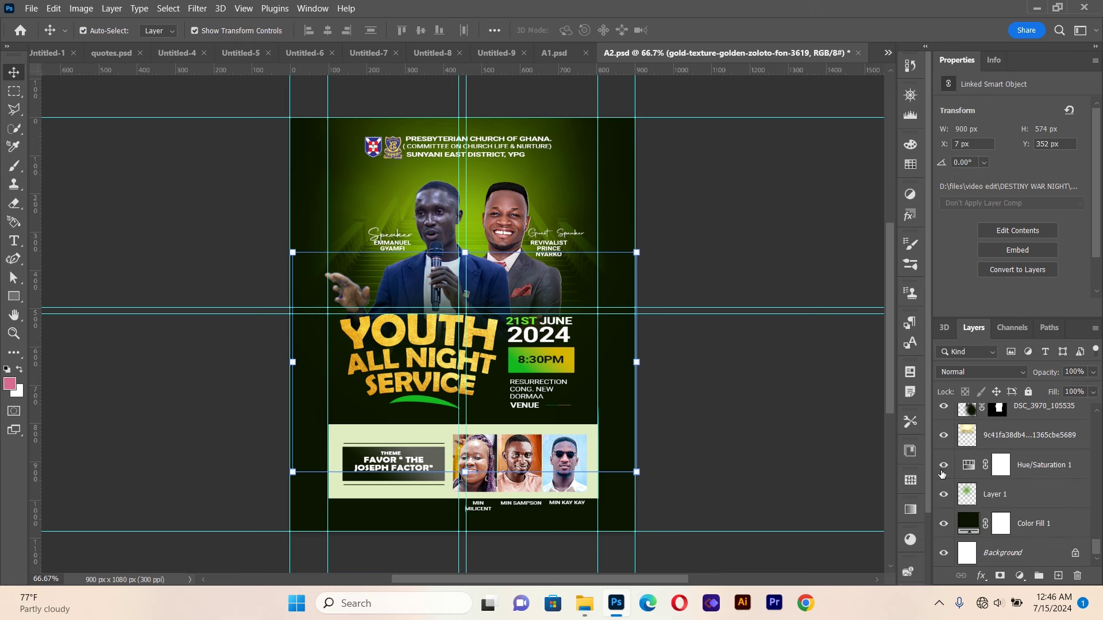
Shift the Hue/Saturation hue to +33 for a green background, then close A2.psd without saving
left_click(942, 468)
left_click(967, 467)
mouse_move(1012, 162)
left_mouse_down()
mouse_move(962, 179)
mouse_move(1035, 178)
left_mouse_up()
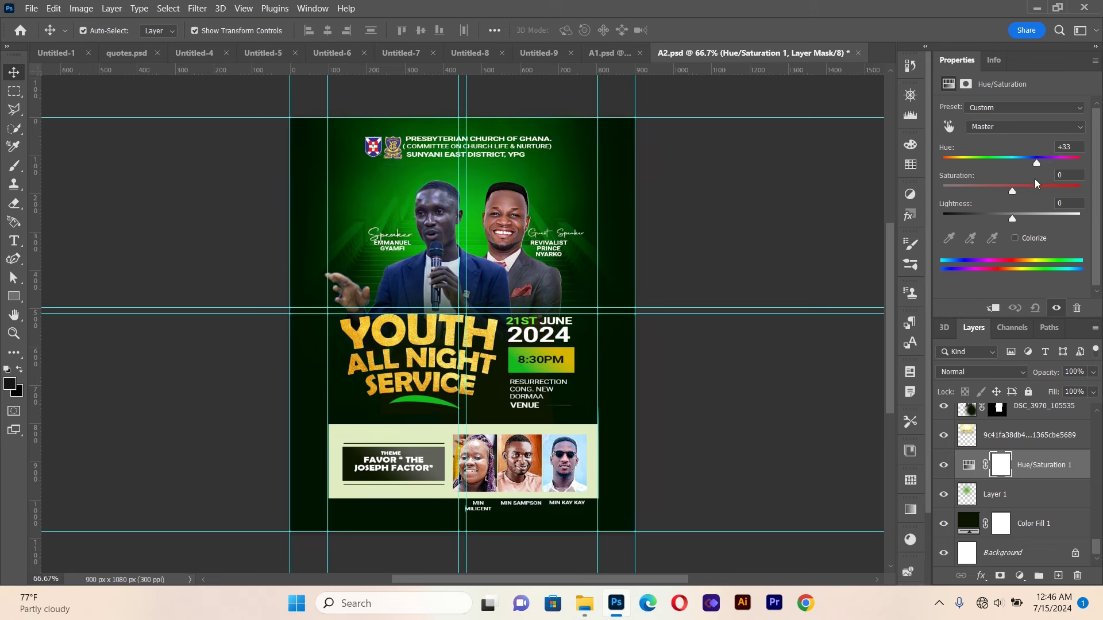
left_click(944, 524)
left_click(859, 53)
left_click(527, 235)
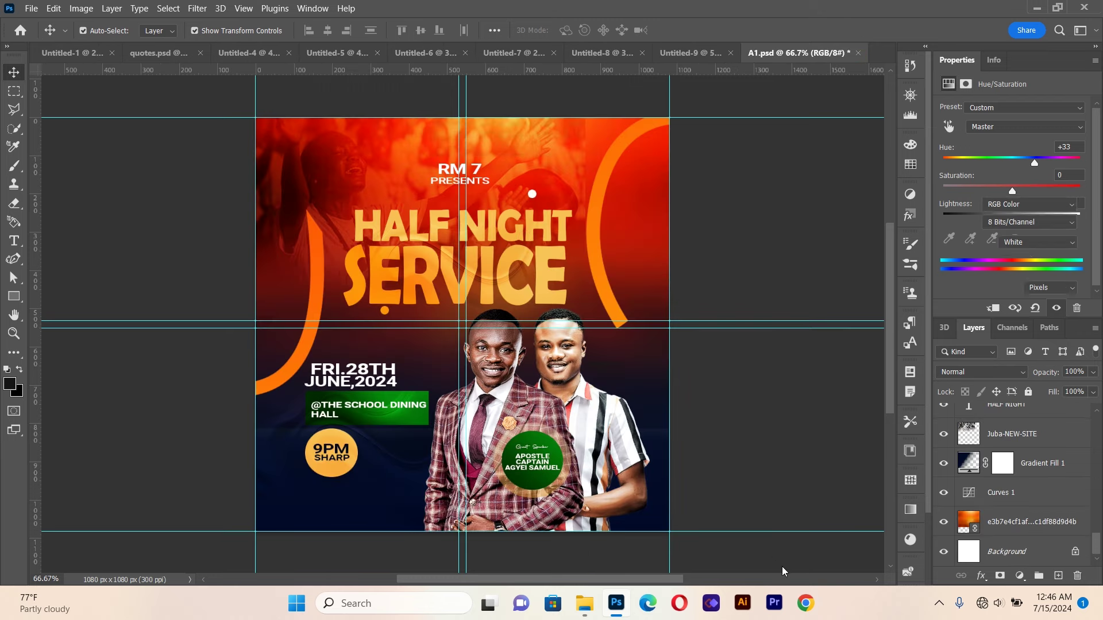
Close A1.psd without saving, open A3.psd from File Explorer, and blink Rectangle 4
left_click(860, 53)
left_click(528, 233)
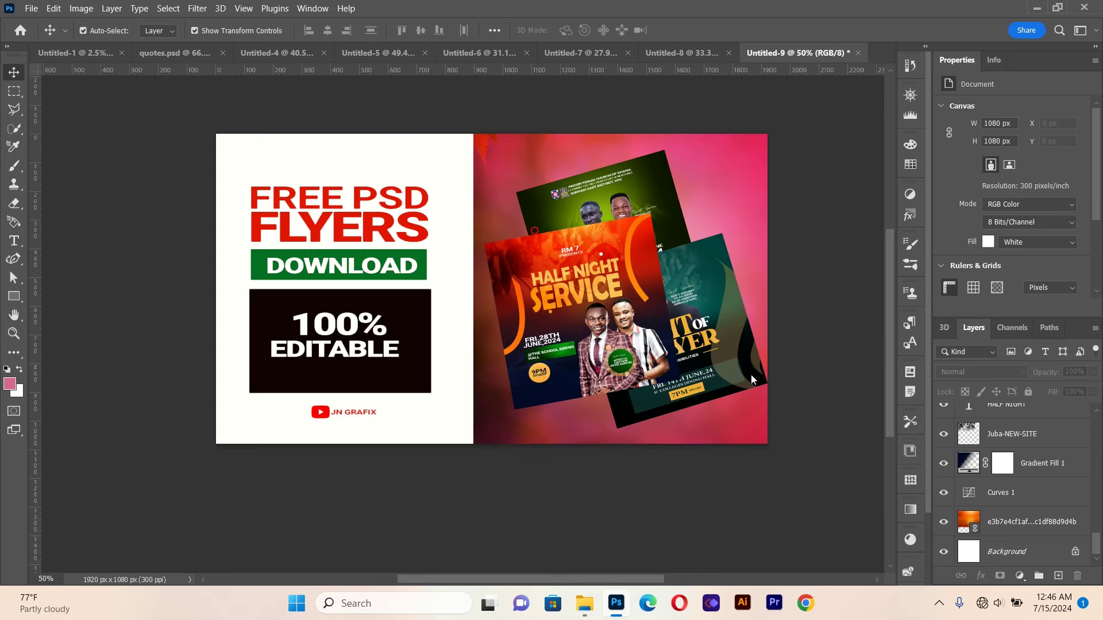
key("alt+Tab")
double_click(731, 128)
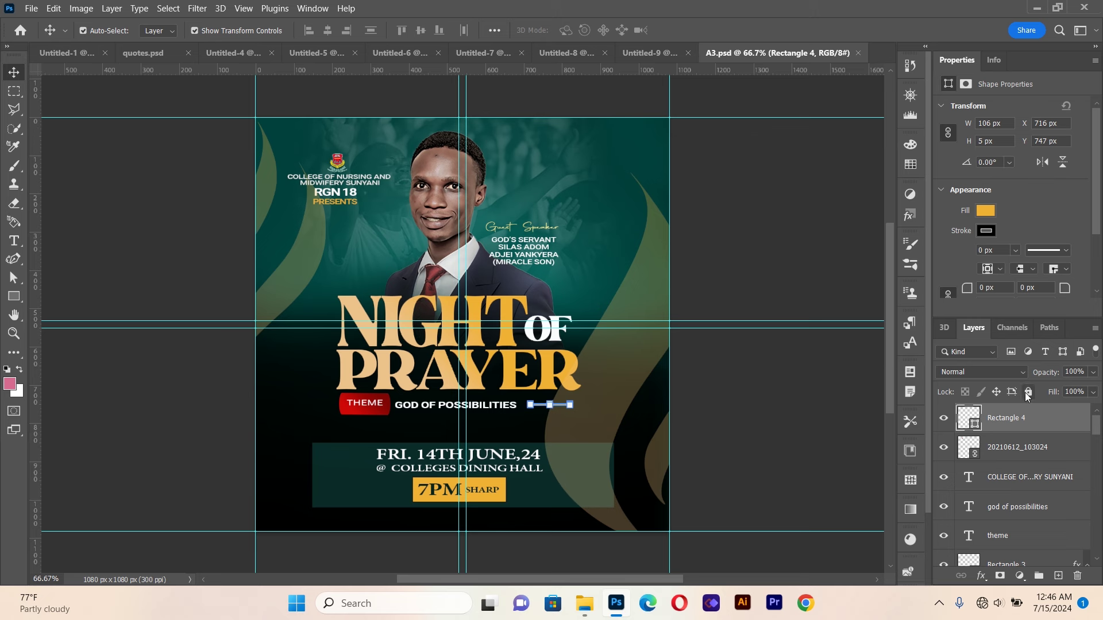
left_click(944, 418)
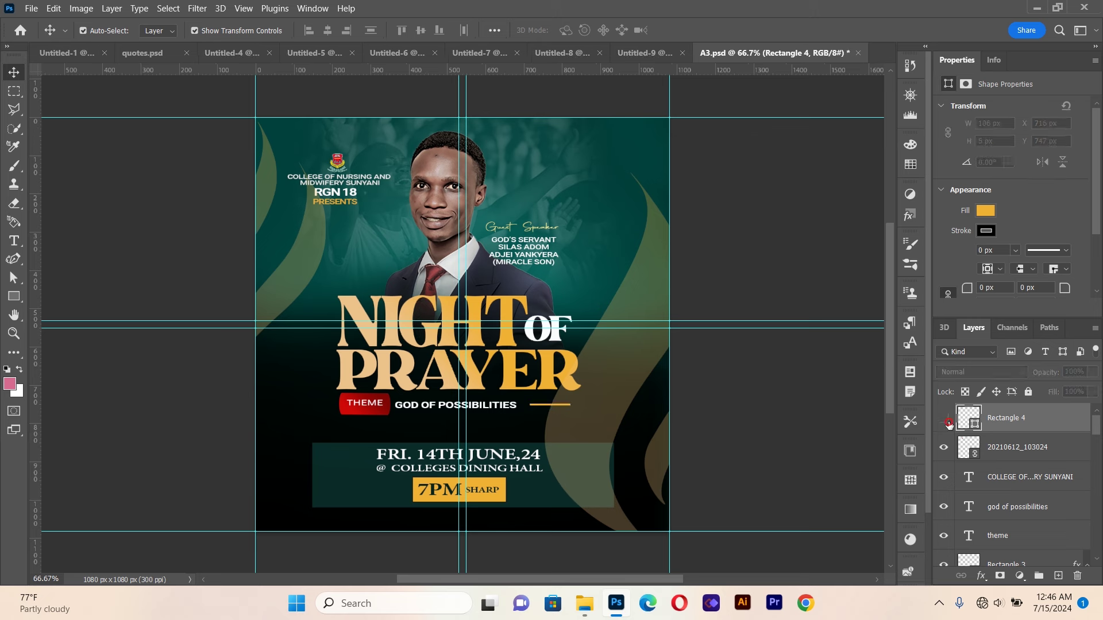
left_click(945, 451)
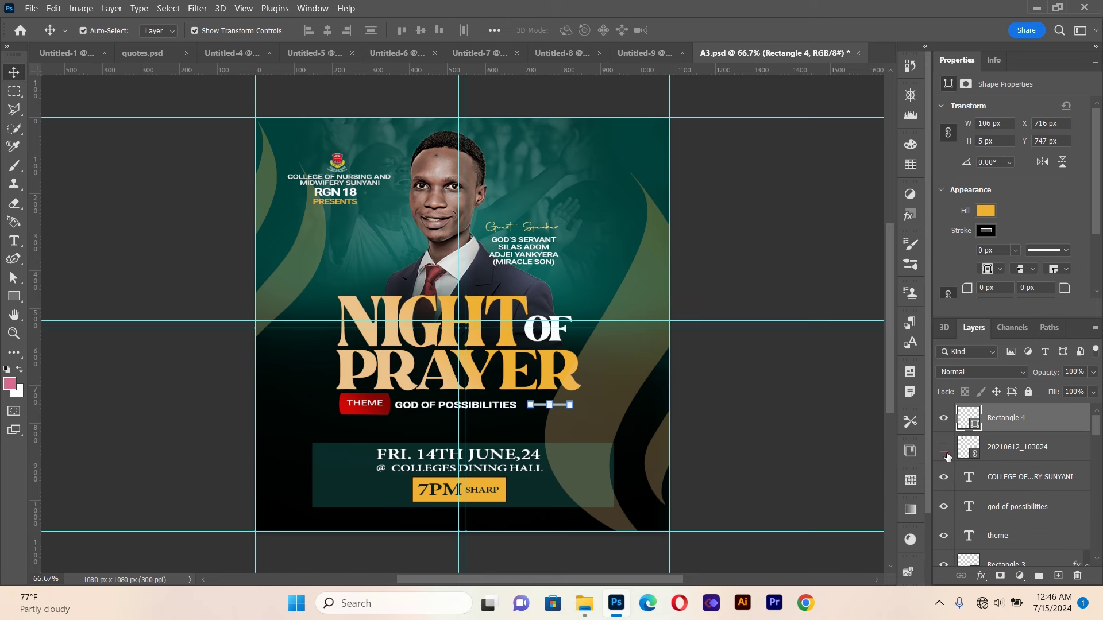
left_click(946, 452)
left_click(943, 478)
left_click(940, 514)
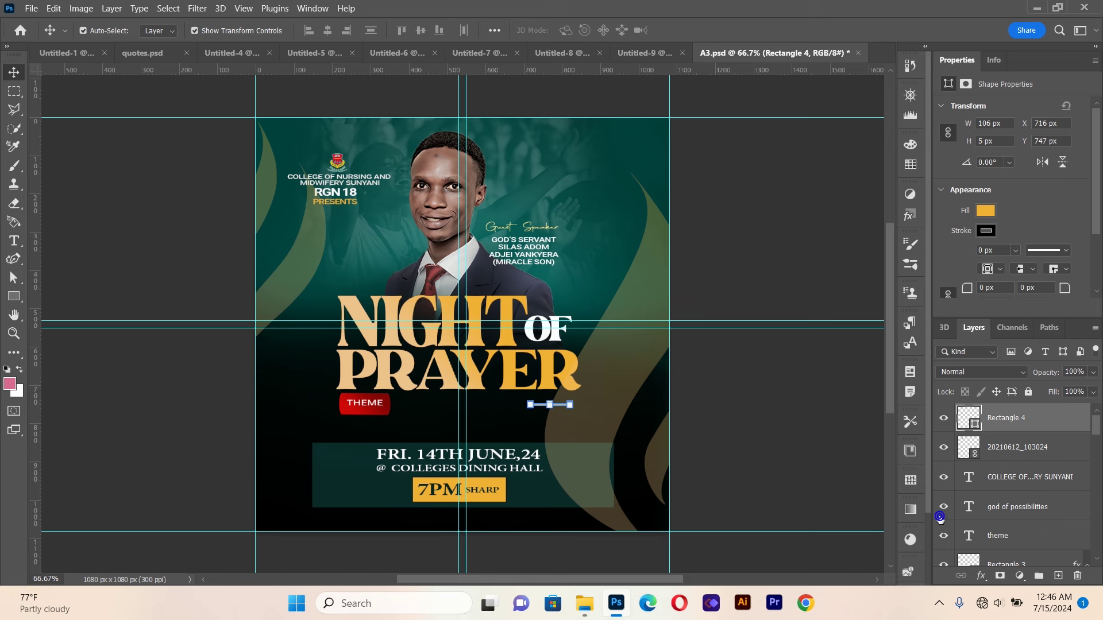
left_click(943, 536)
left_click(943, 562)
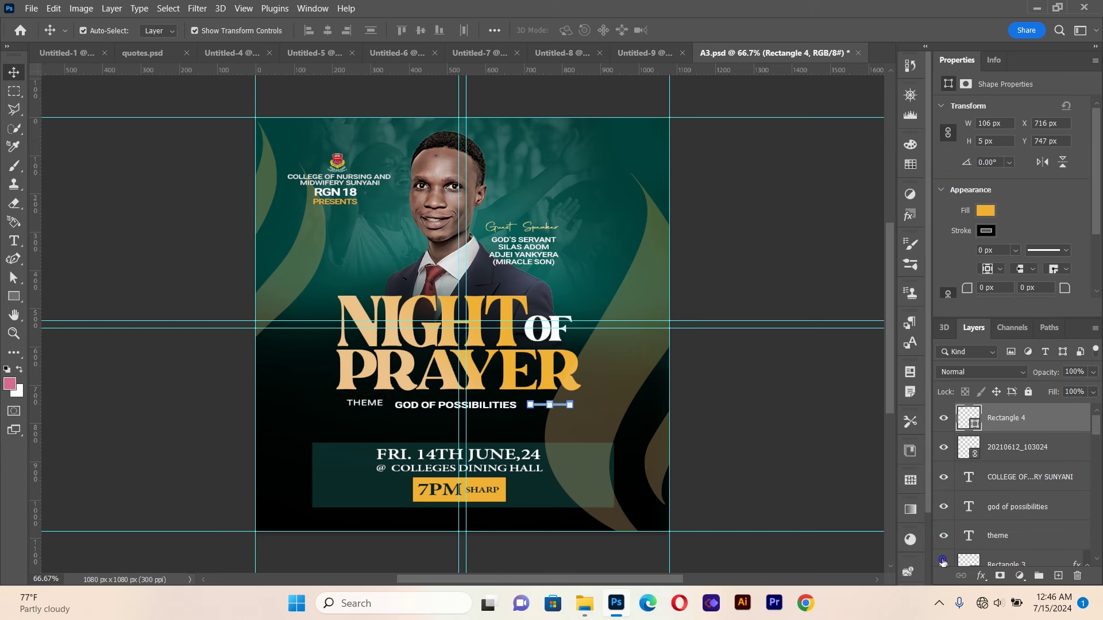
scroll(983, 475, "down", 3)
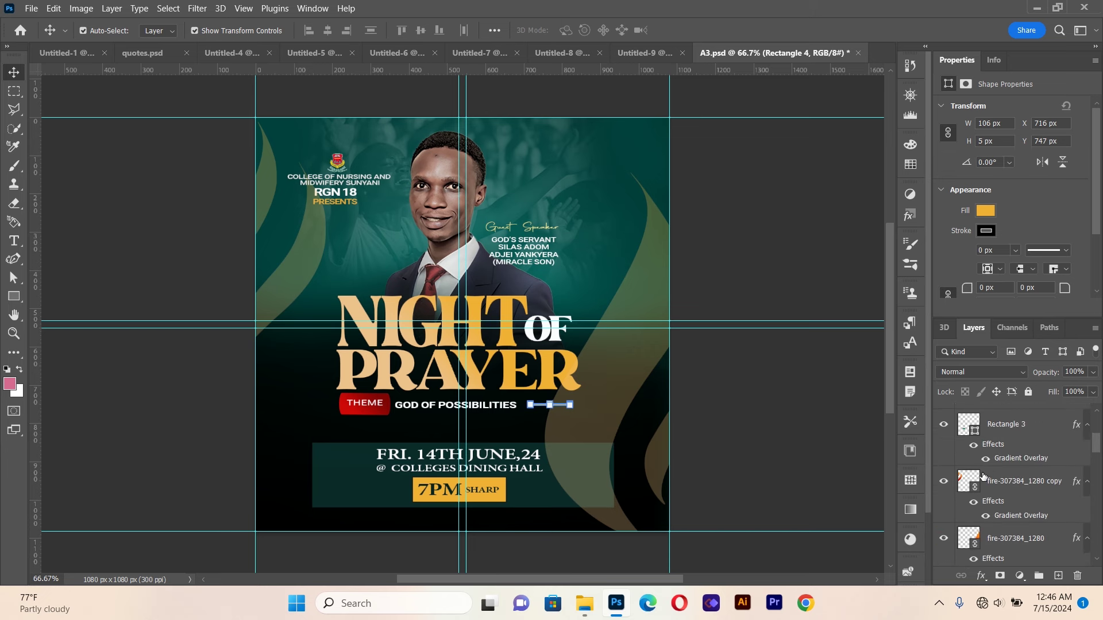
left_click(944, 481)
left_click(944, 534)
scroll(1084, 474, "down", 3)
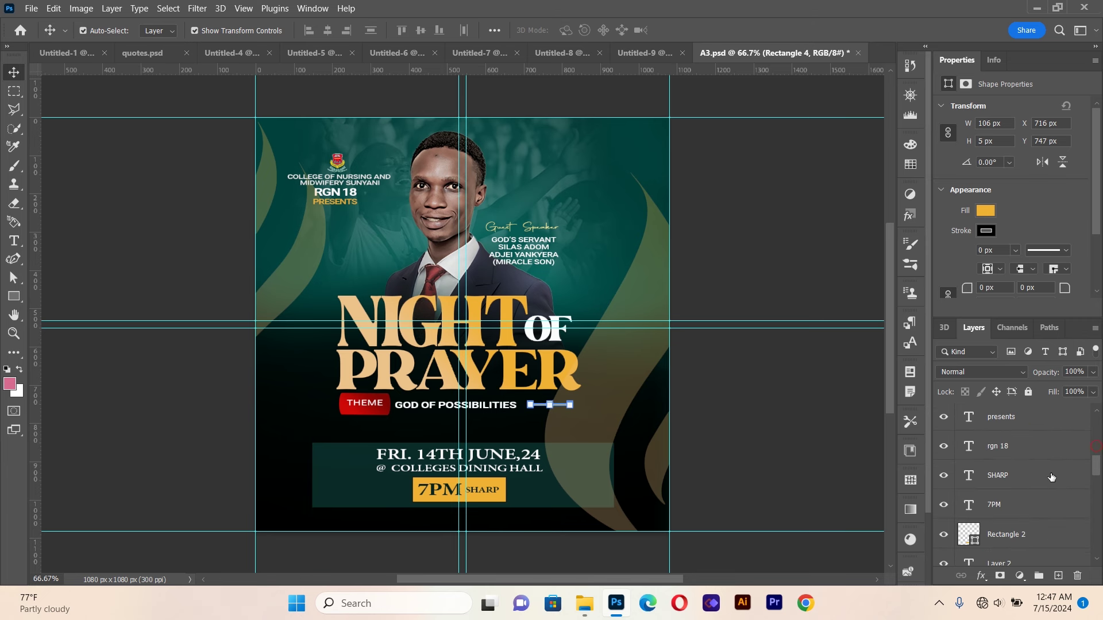
left_click(944, 416)
left_click(944, 446)
left_click(943, 475)
left_click(944, 475)
left_click(944, 504)
left_click(943, 534)
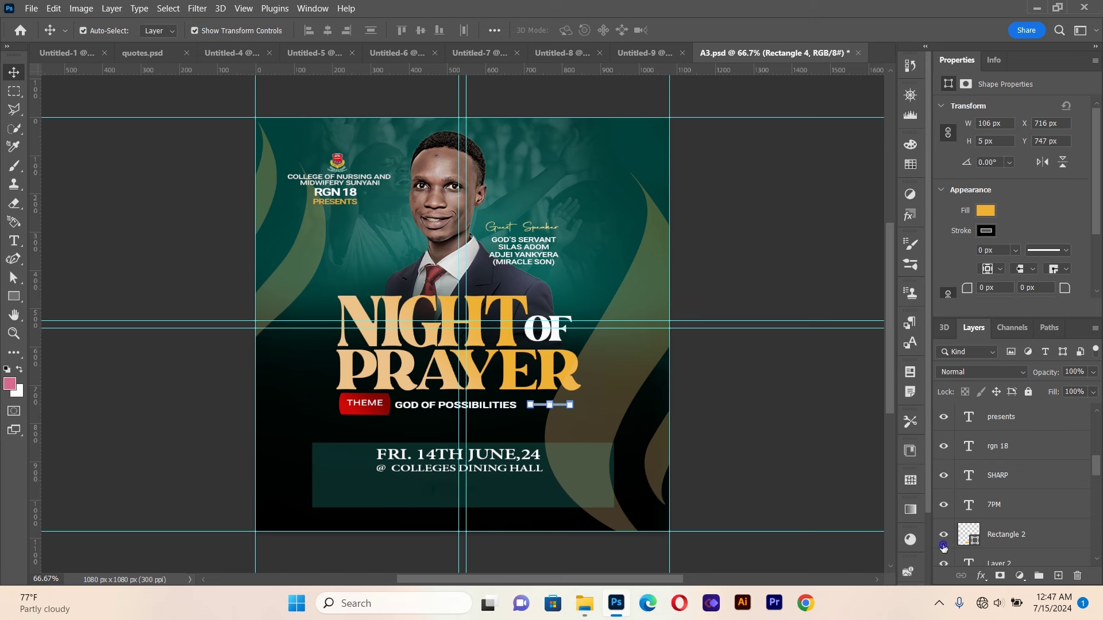
left_click_drag(1095, 472, 1095, 493)
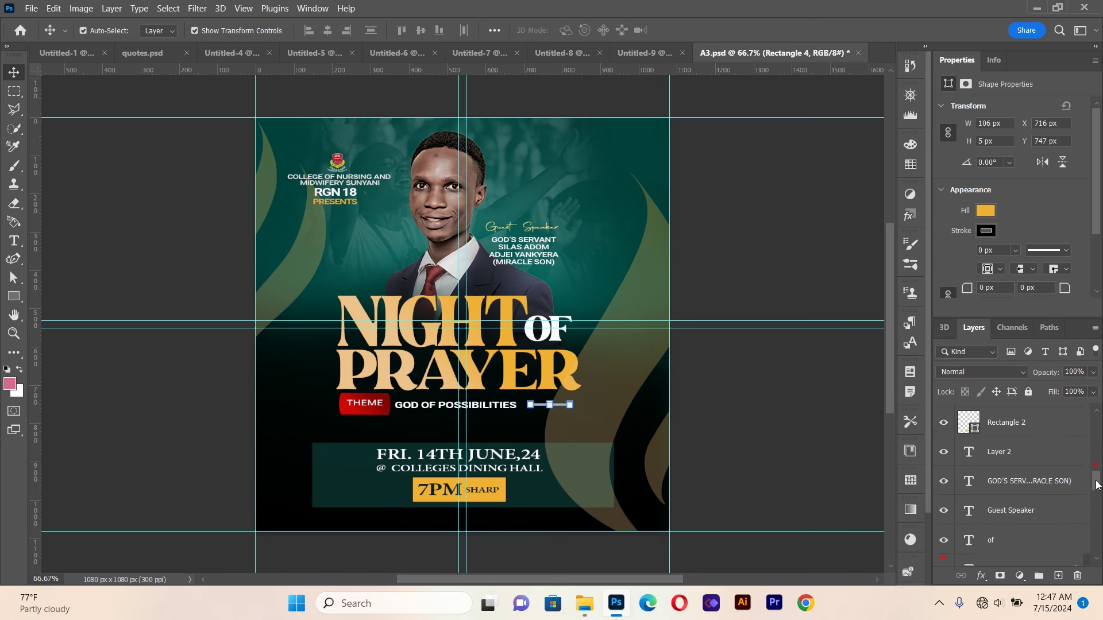
left_click_drag(943, 486, 944, 437)
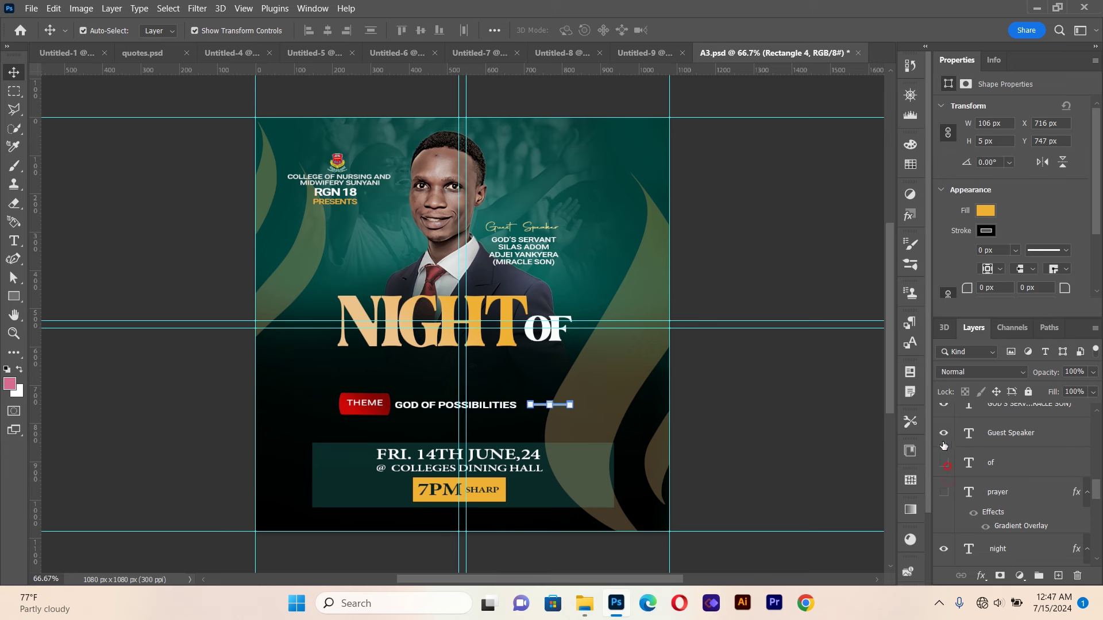
left_click(943, 433)
left_click(943, 492)
left_click_drag(1096, 491, 1097, 519)
mouse_move(944, 549)
left_mouse_down()
mouse_move(944, 466)
mouse_move(943, 548)
left_mouse_up()
left_click_drag(1096, 511, 1099, 547)
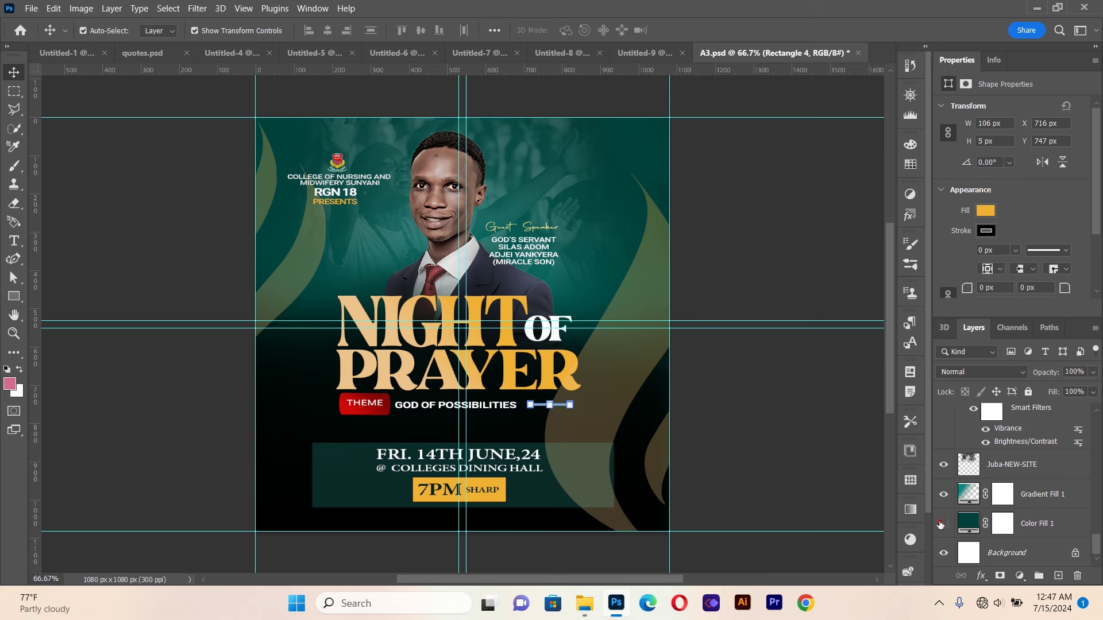
left_click(940, 523)
left_click(944, 495)
left_click_drag(943, 523, 944, 495)
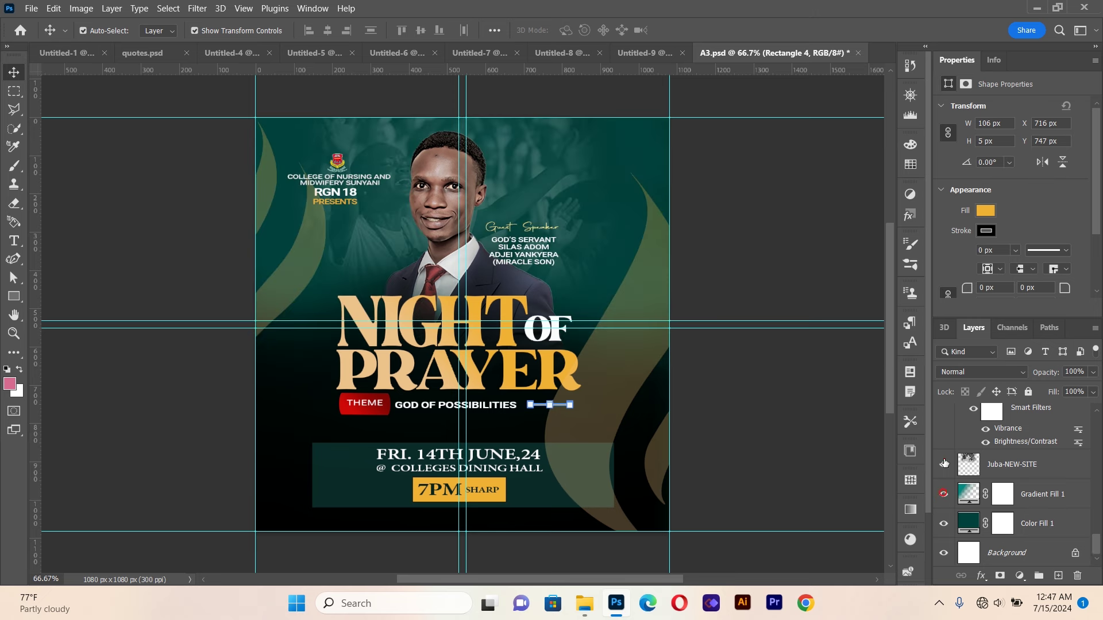
left_click(943, 463)
mouse_move(1099, 547)
left_mouse_down()
mouse_move(1099, 537)
mouse_move(1096, 574)
left_mouse_up()
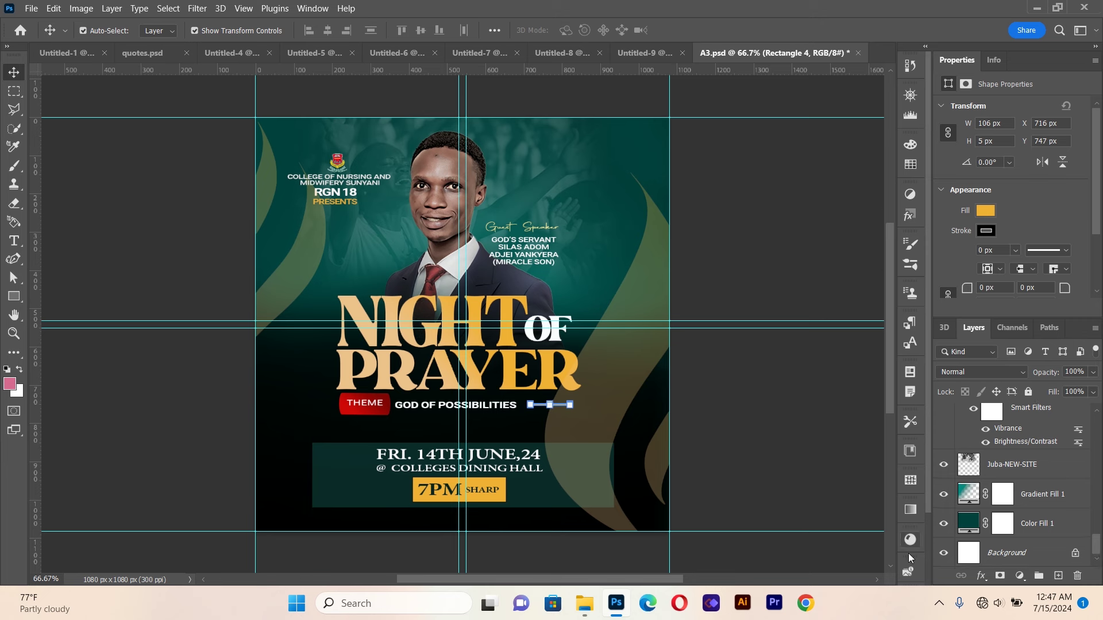
left_click(938, 603)
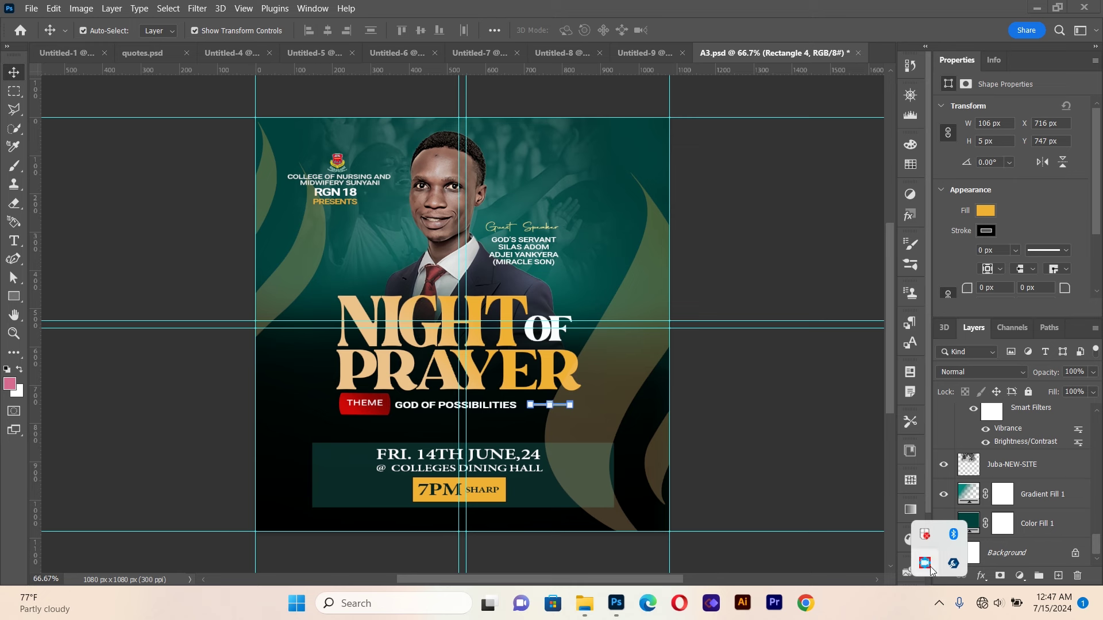
right_click(930, 565)
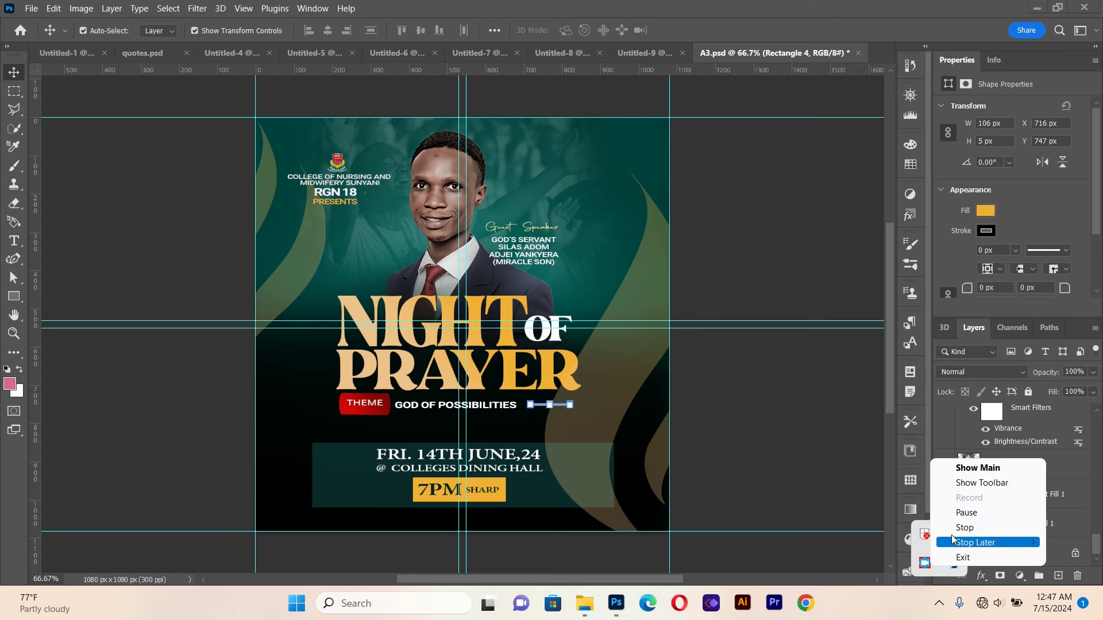
left_click(964, 526)
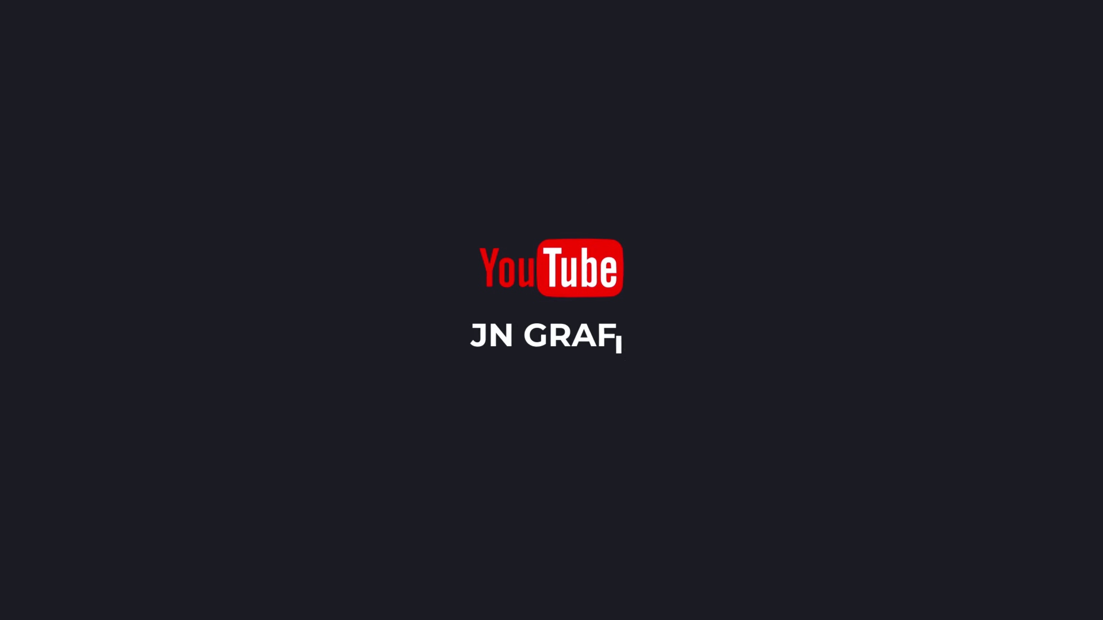